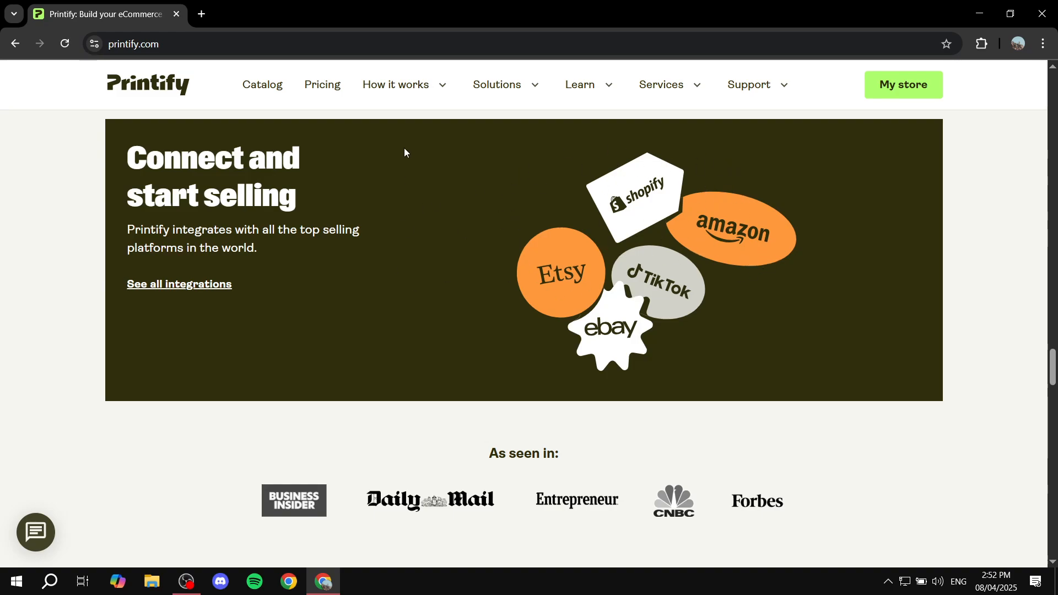
Step: Switch the active store to Tutorial Store
scroll(814, 308, "up", 2)
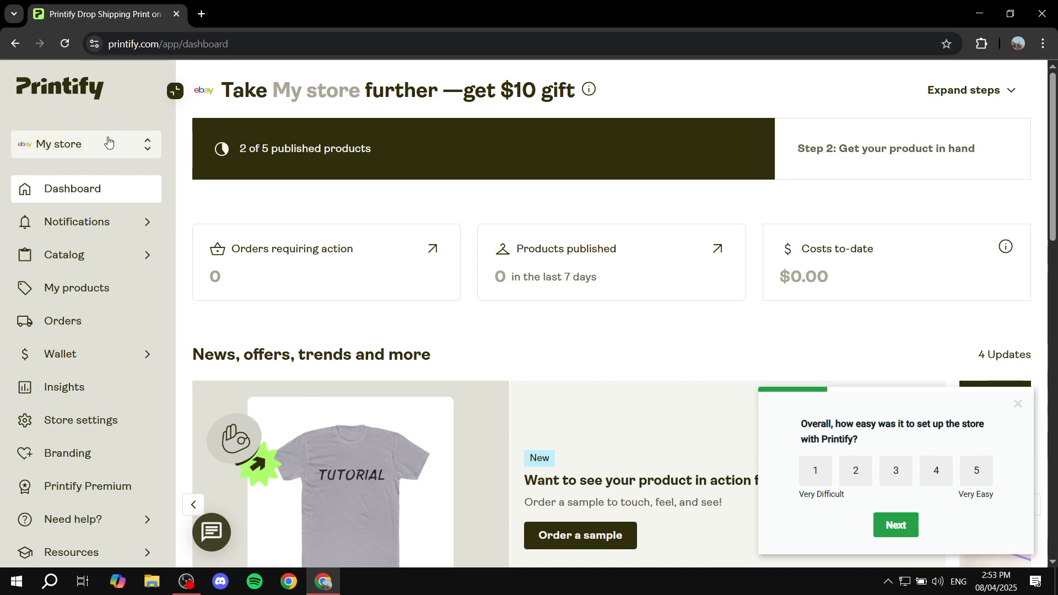
left_click(87, 139)
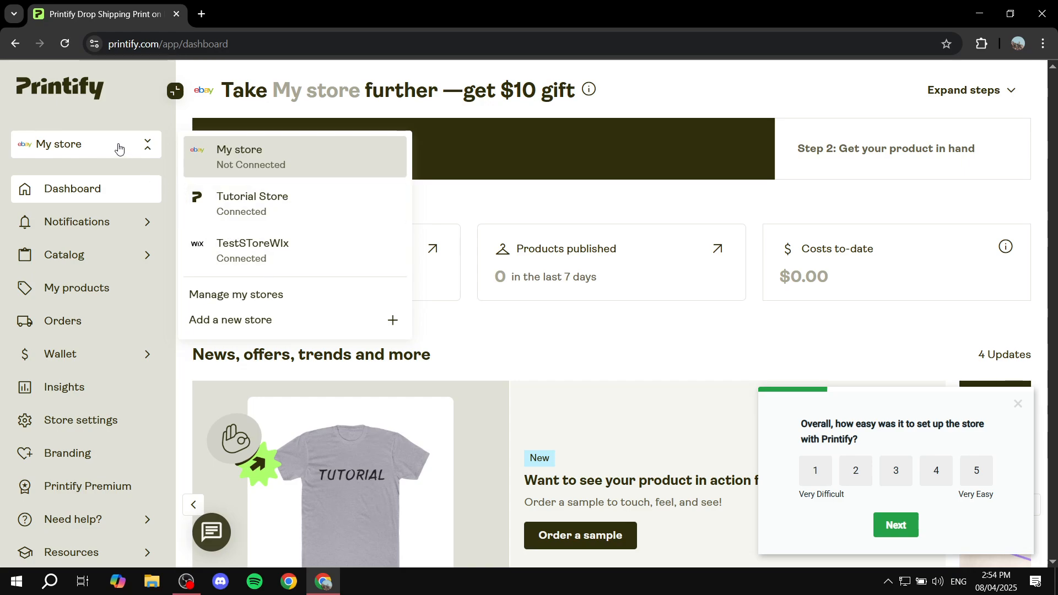
left_click(220, 204)
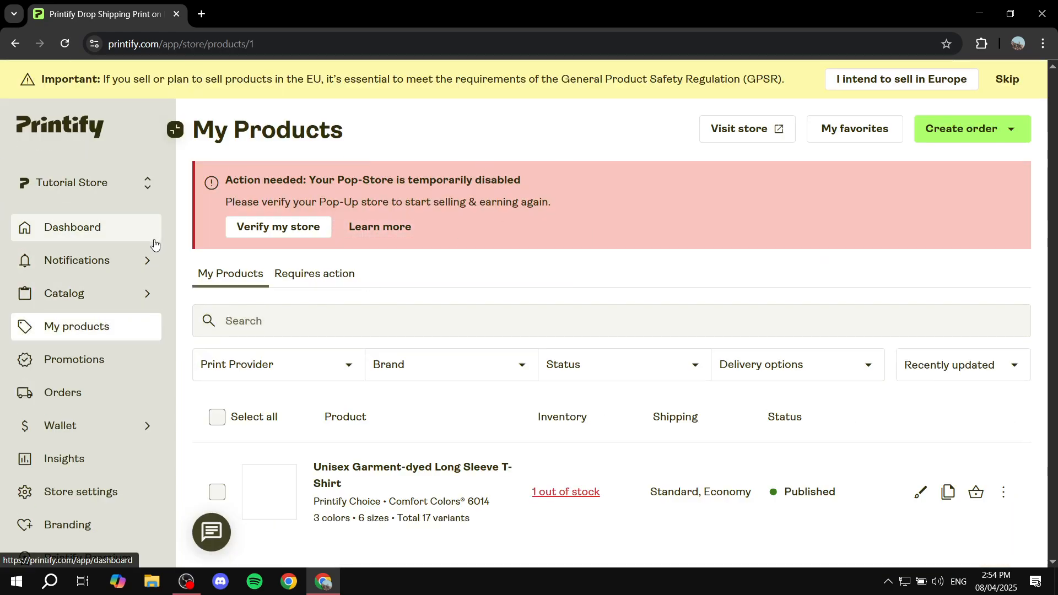
Step: Delete the Unisex Garment-dyed Long Sleeve T-Shirt from the store's products and confirm the deletion
left_click(217, 492)
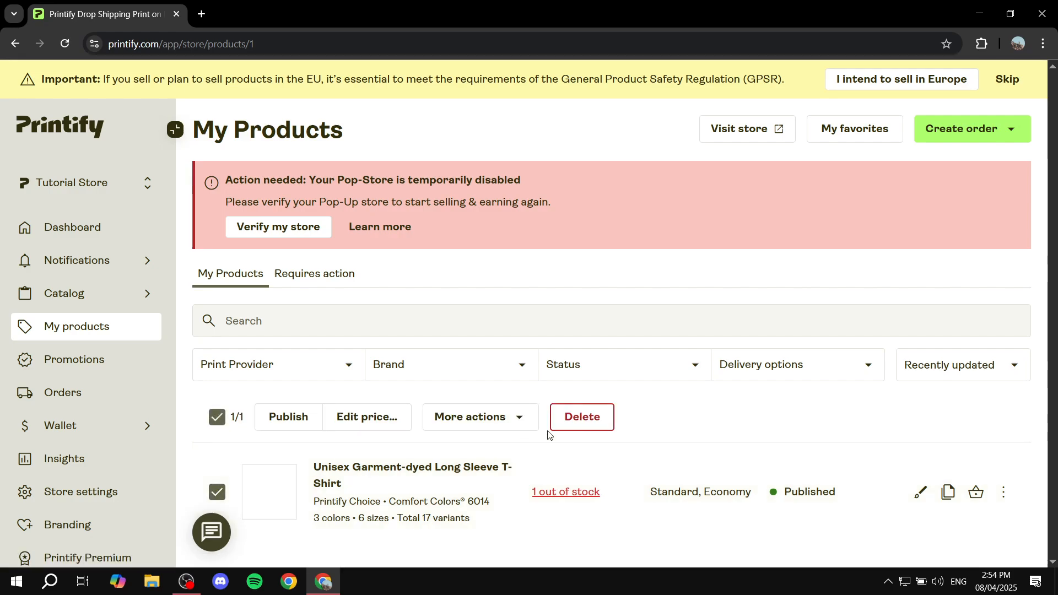
left_click(581, 418)
left_click(679, 366)
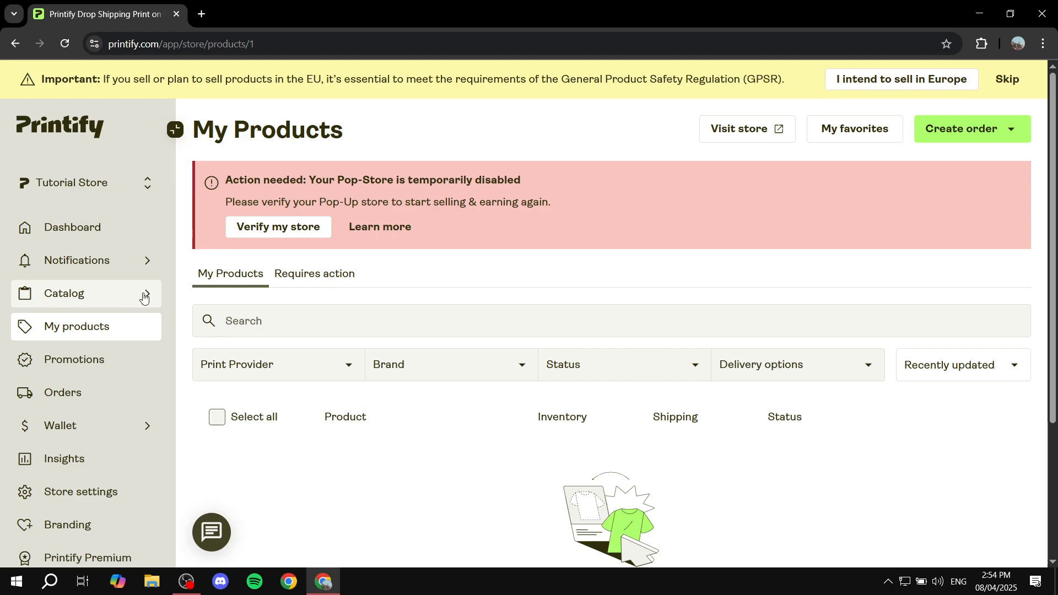
Step: Browse the catalog categories and open Towels under Home & Living
left_click(145, 298)
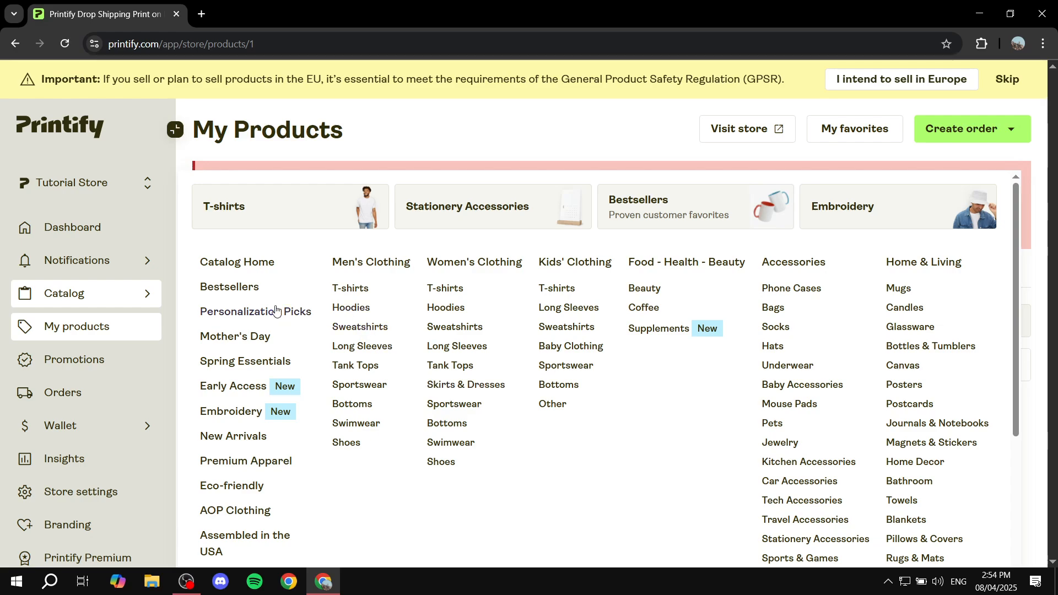
scroll(617, 426, "down", 1)
scroll(614, 425, "up", 1)
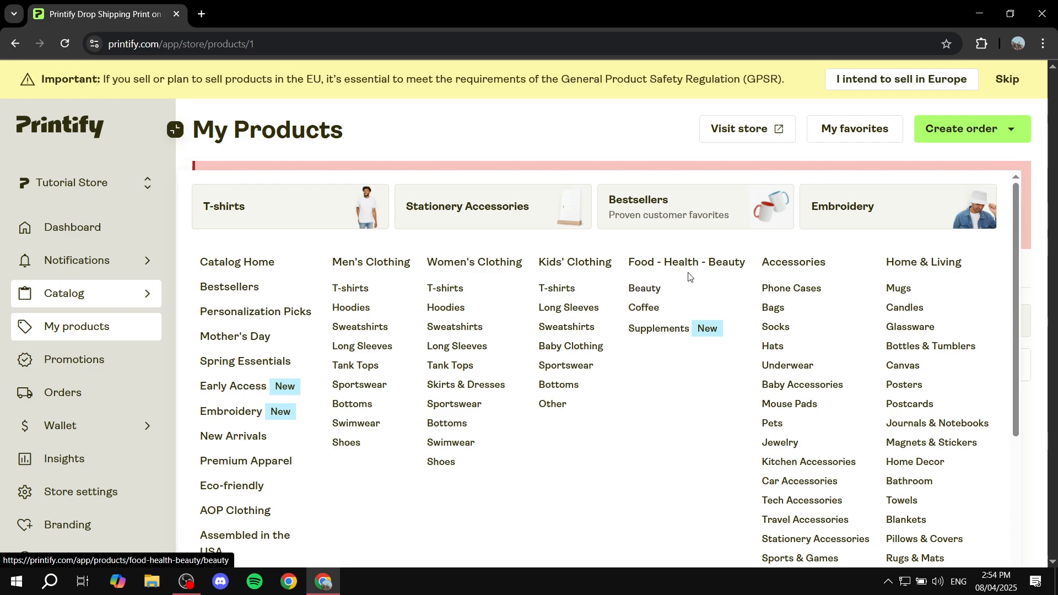
scroll(936, 269, "down", 1)
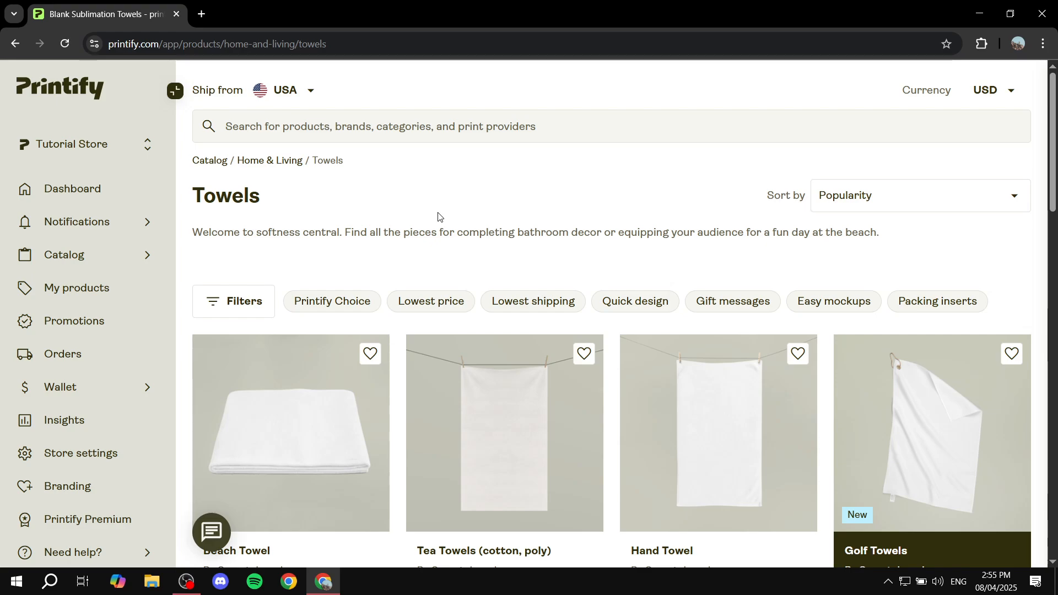
Step: Look through the available towels and open the Tea Towels (cotton, poly) product
scroll(438, 214, "down", 1)
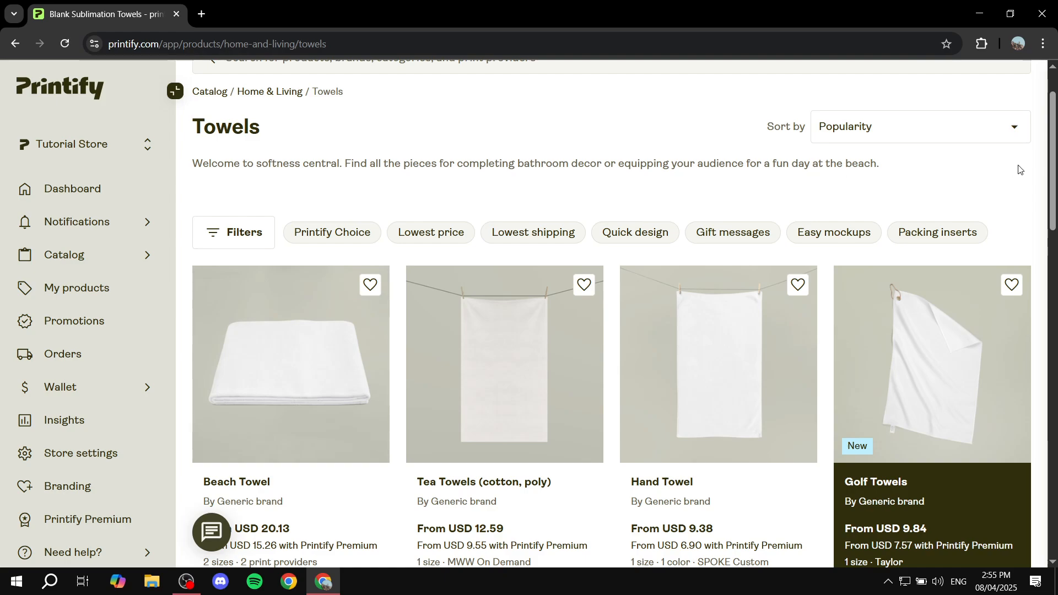
scroll(1019, 169, "down", 1)
scroll(1034, 161, "down", 7)
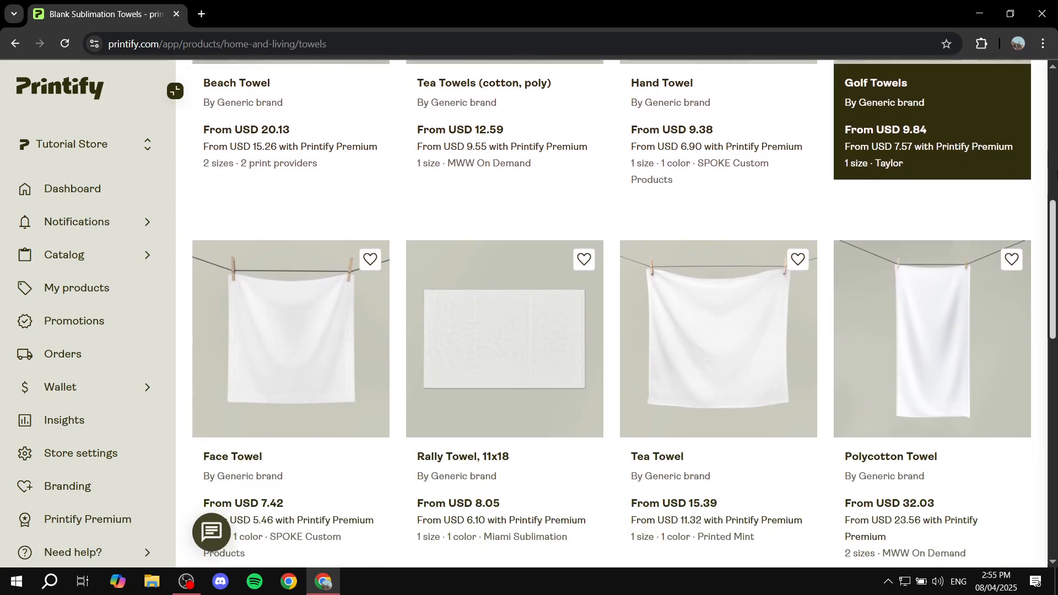
scroll(992, 248, "up", 5)
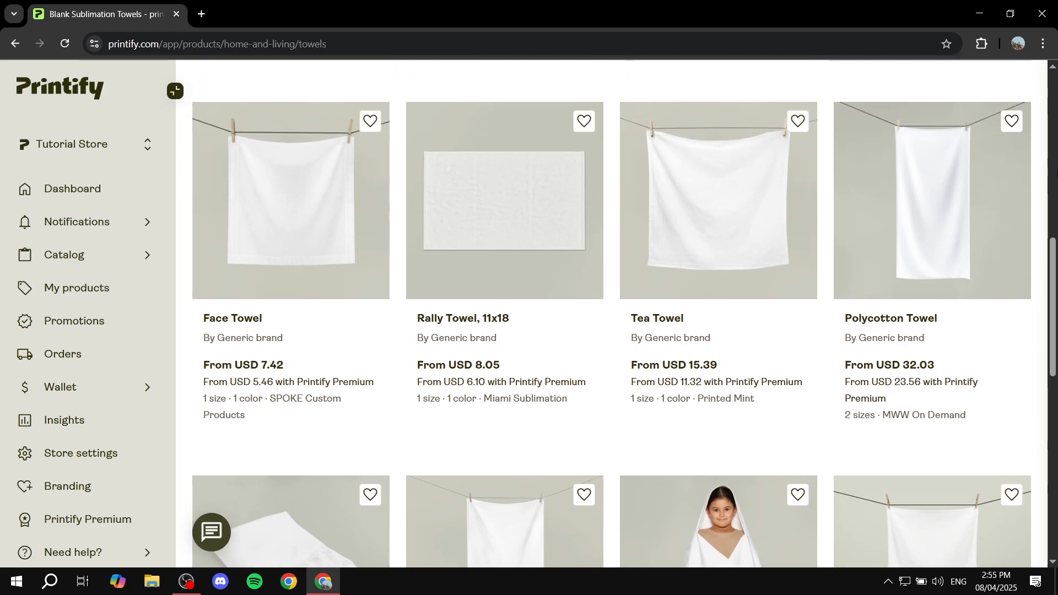
scroll(611, 314, "up", 2)
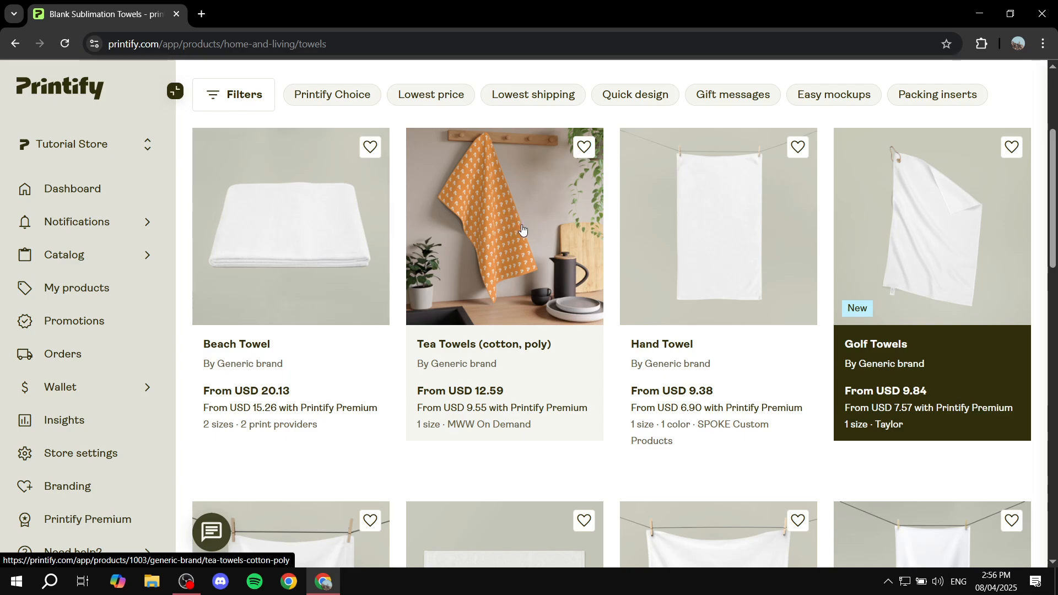
left_click(508, 216)
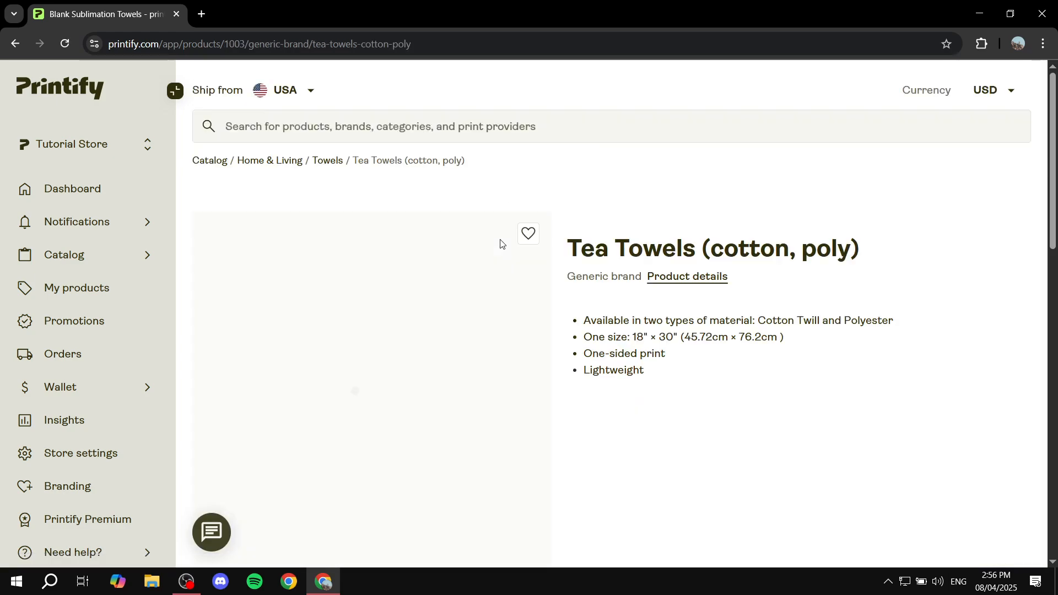
Step: Look over the Tea Towels product page, then add the product to the favorites and remove it again
scroll(503, 279, "down", 3)
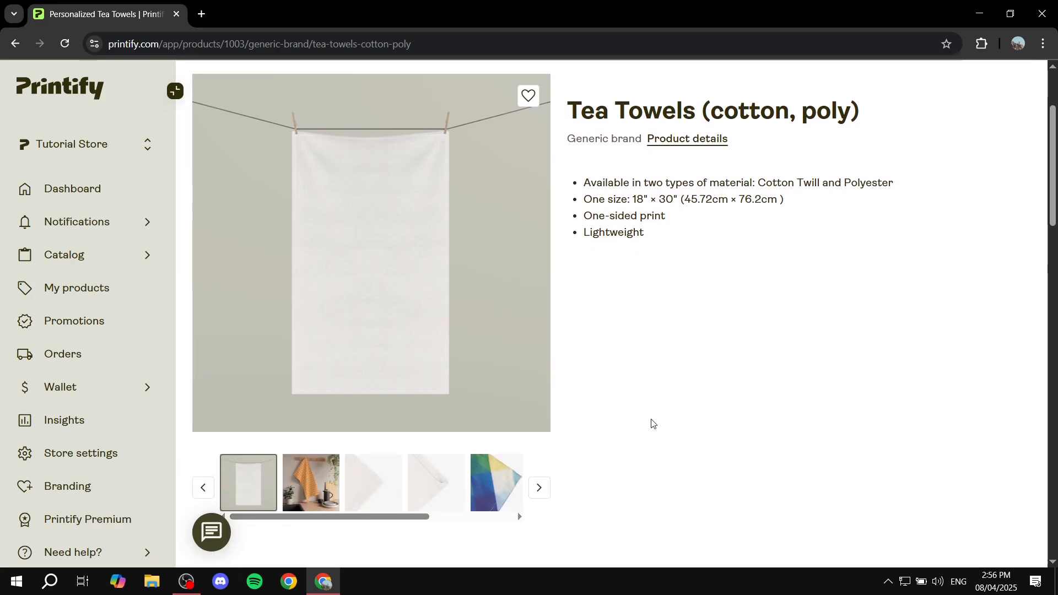
scroll(652, 424, "down", 3)
scroll(331, 373, "up", 6)
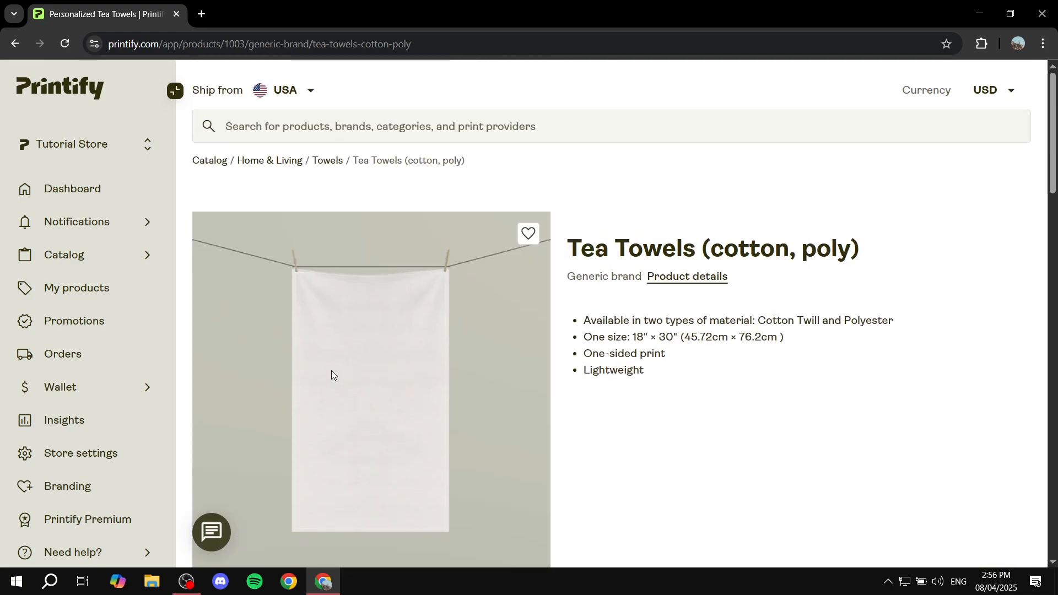
scroll(460, 257, "down", 4)
scroll(517, 309, "up", 3)
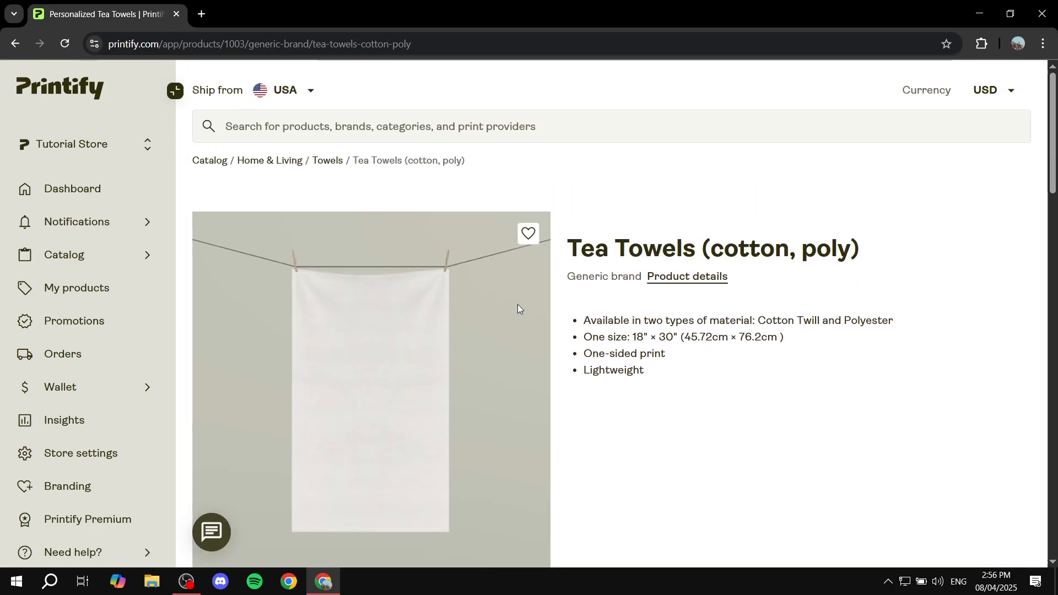
left_click(528, 236)
left_click(528, 237)
Step: Review the MWW On Demand provider's offer and start designing the Tea Towels with it
scroll(587, 243, "down", 4)
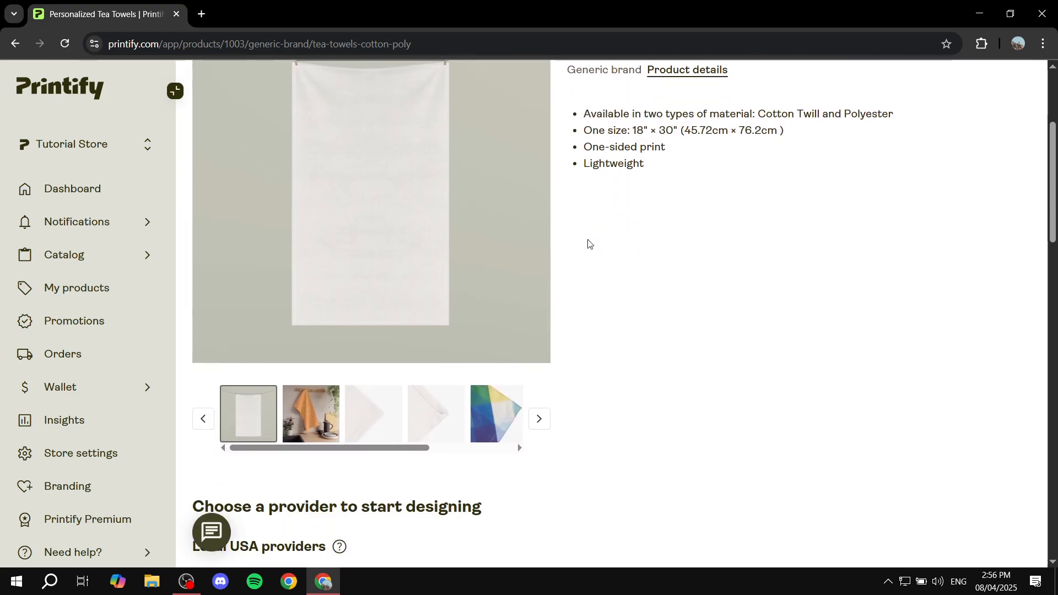
scroll(587, 242, "down", 3)
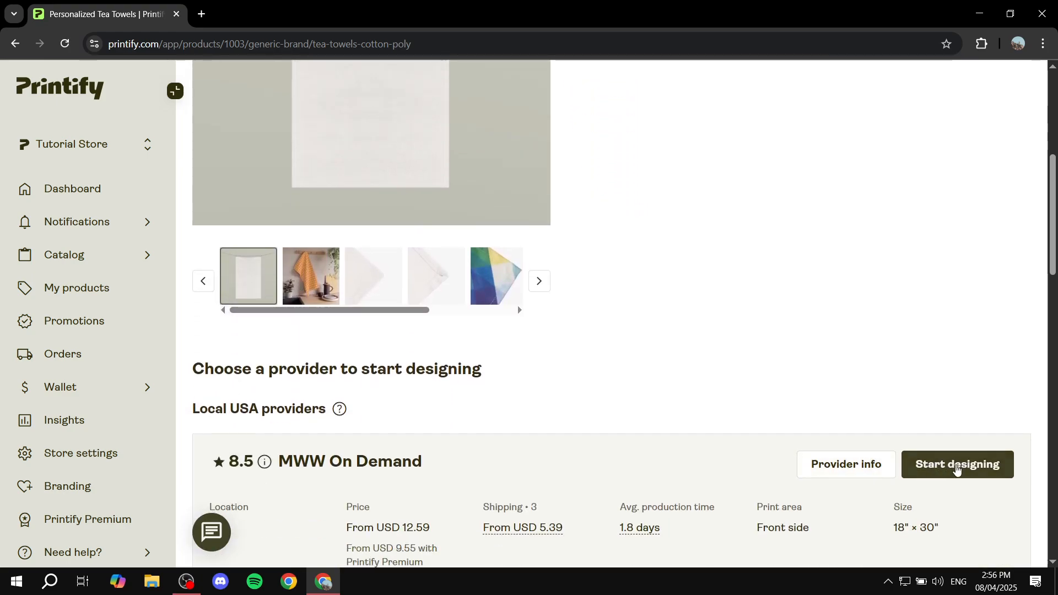
scroll(955, 467, "down", 2)
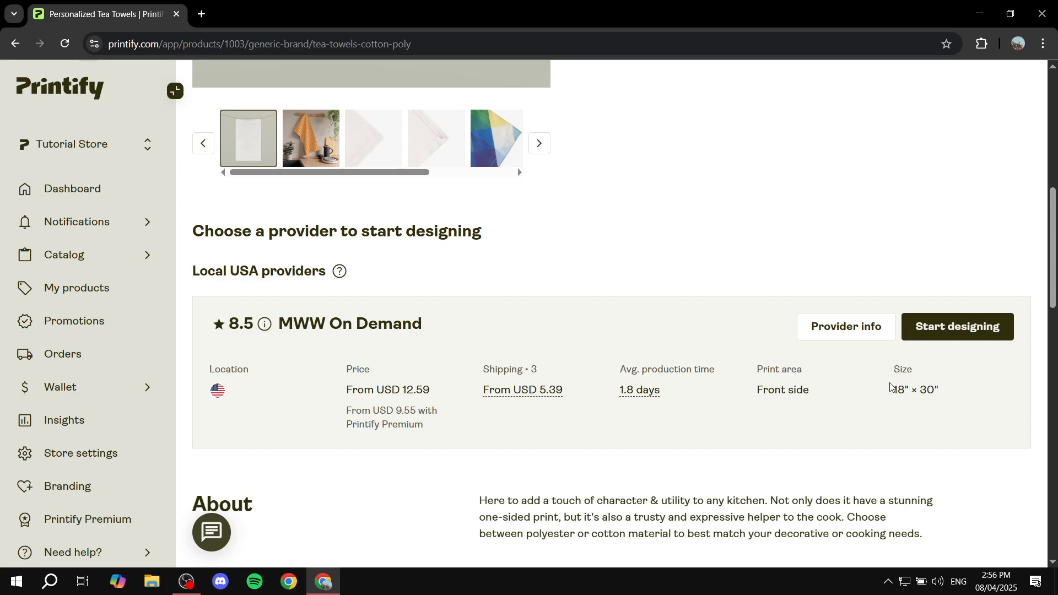
left_click_drag(892, 387, 975, 376)
left_click(976, 377)
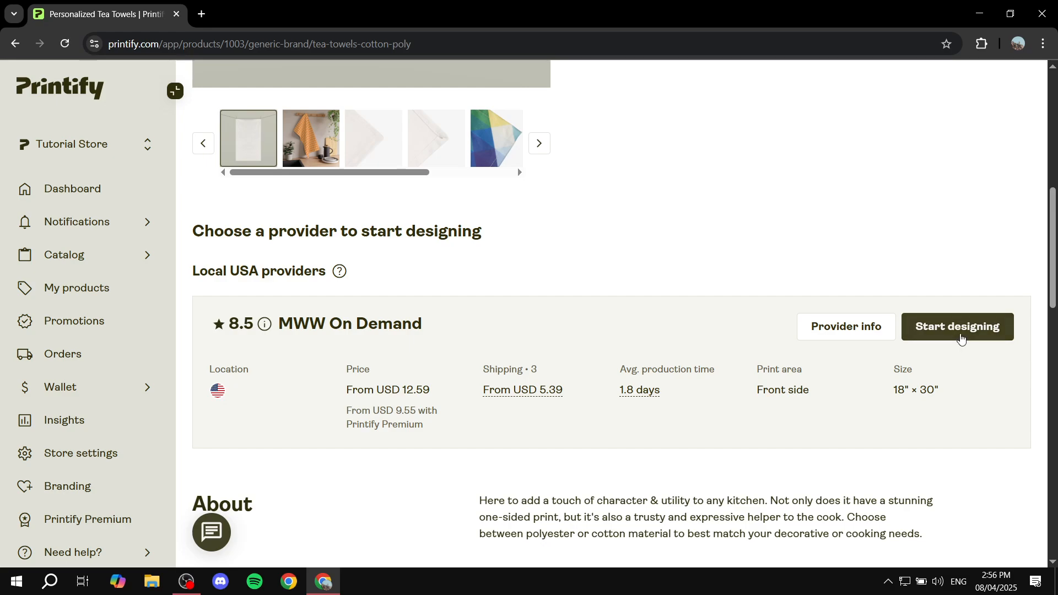
left_click(984, 337)
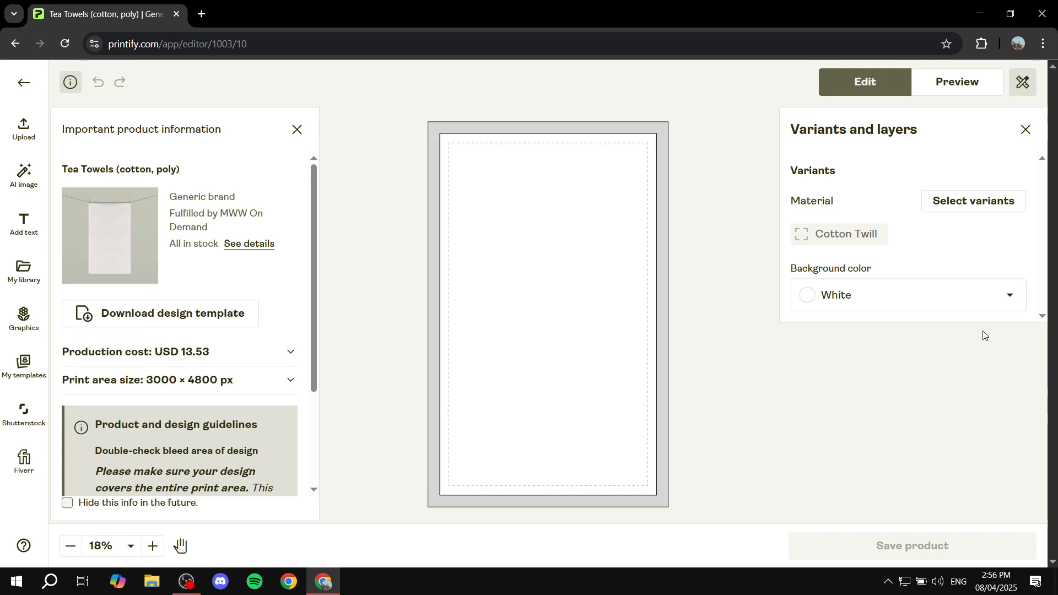
Step: Try light grey, grey, black and red as background colors on the tea towel
scroll(684, 350, "up", 3)
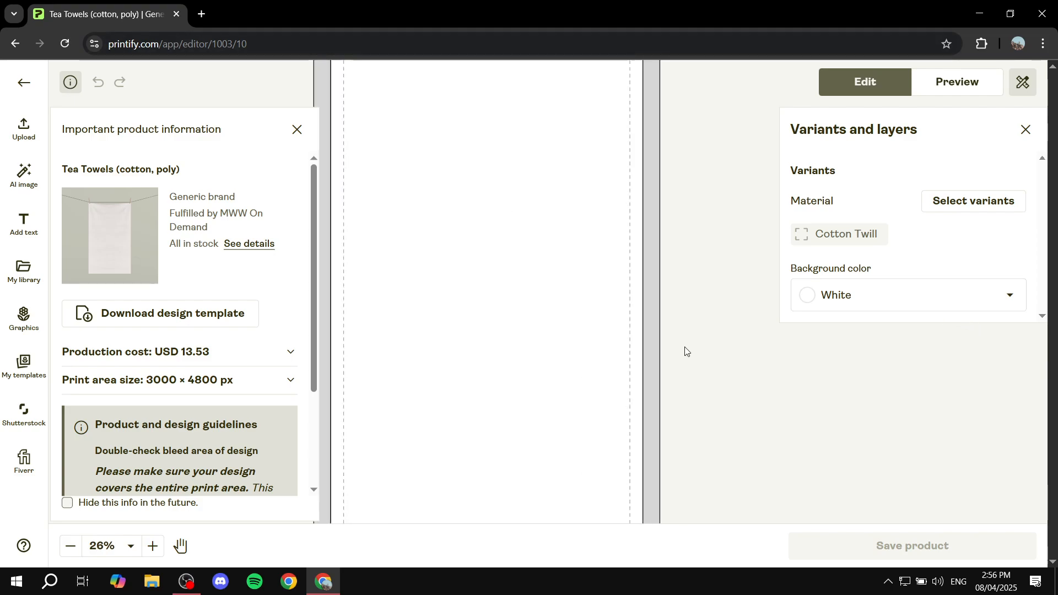
scroll(681, 357, "down", 4)
scroll(609, 354, "up", 2)
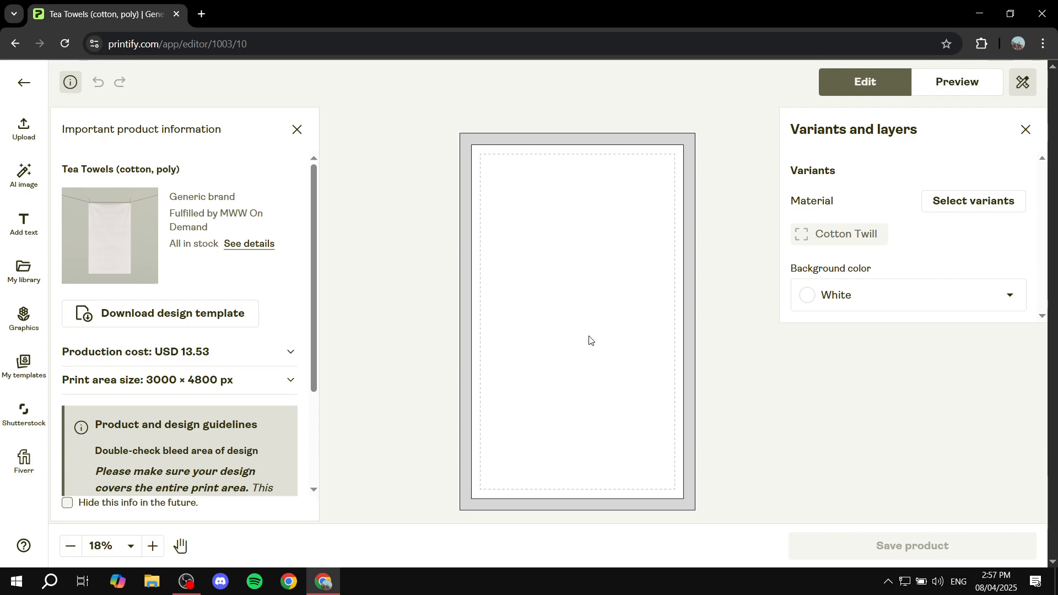
left_click(978, 300)
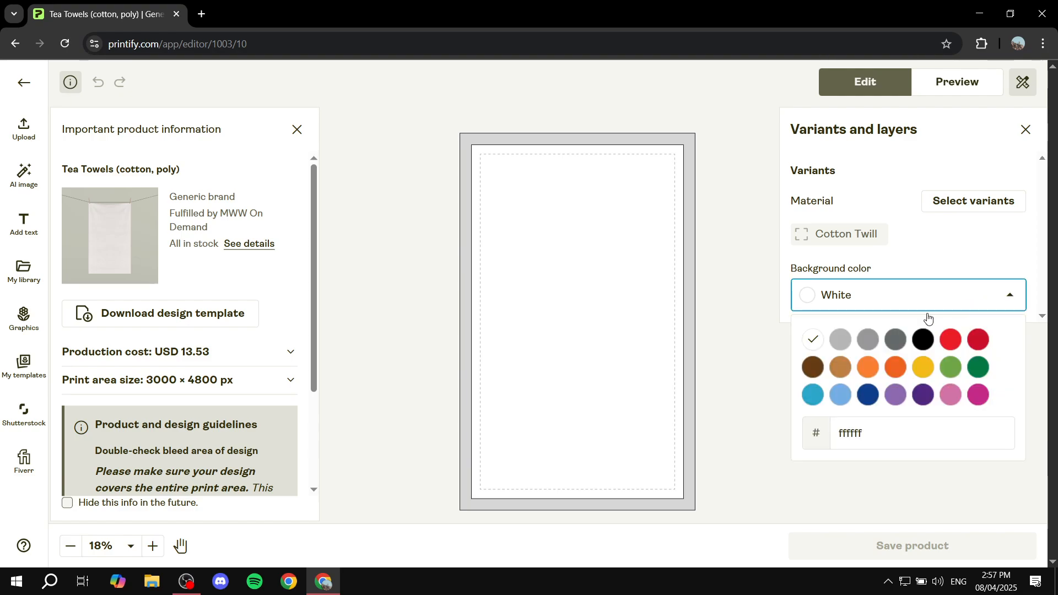
left_click(839, 340)
left_click(892, 300)
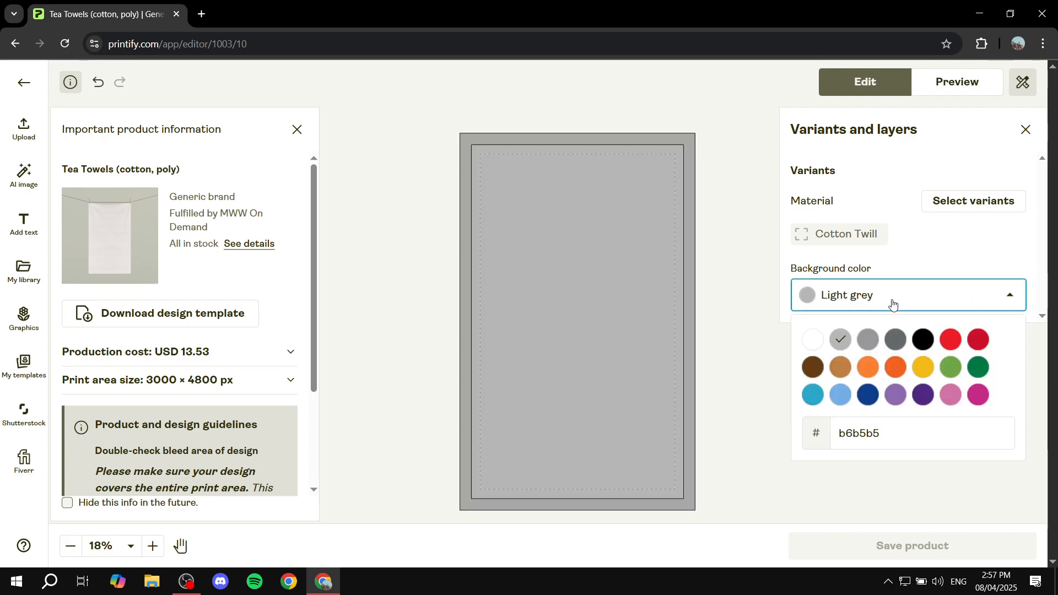
left_click(875, 341)
left_click(918, 300)
left_click(925, 342)
left_click(928, 292)
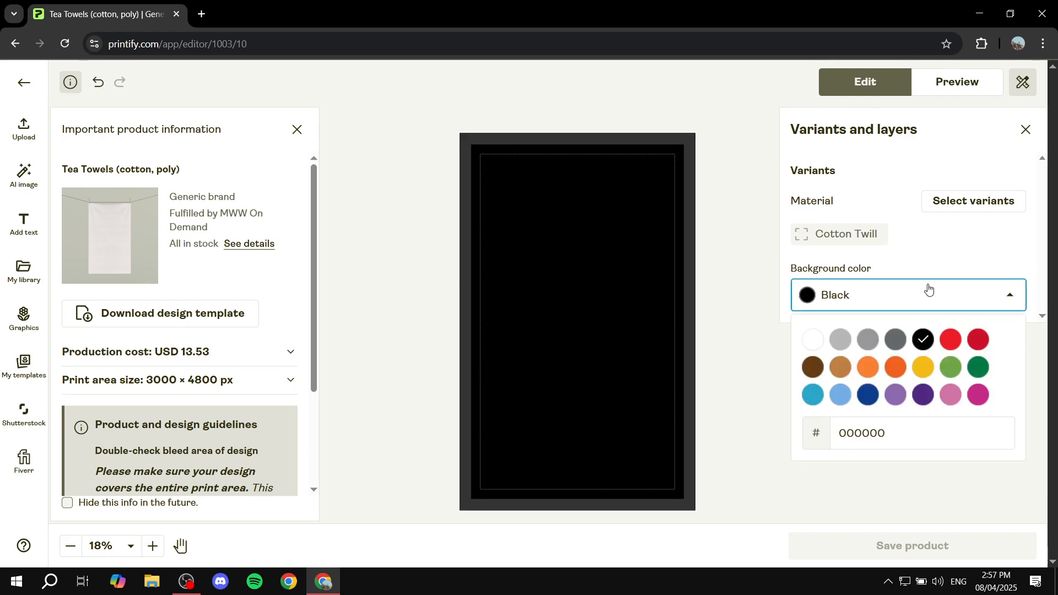
left_click(952, 342)
left_click(945, 302)
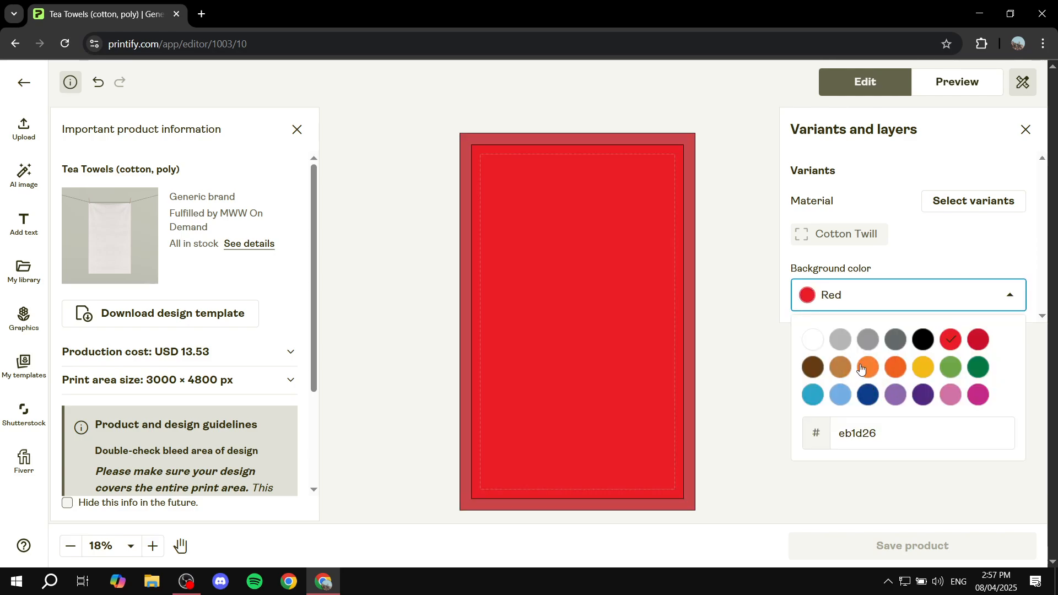
left_click(840, 340)
Step: Set the towel's background color to Grey and close the important product information
left_click(925, 306)
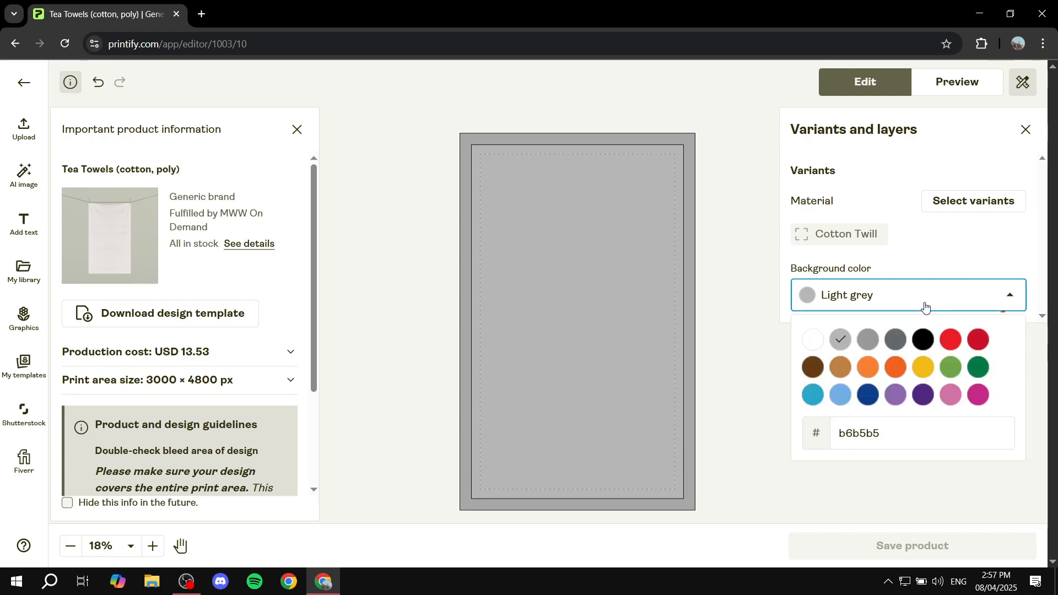
left_click(868, 339)
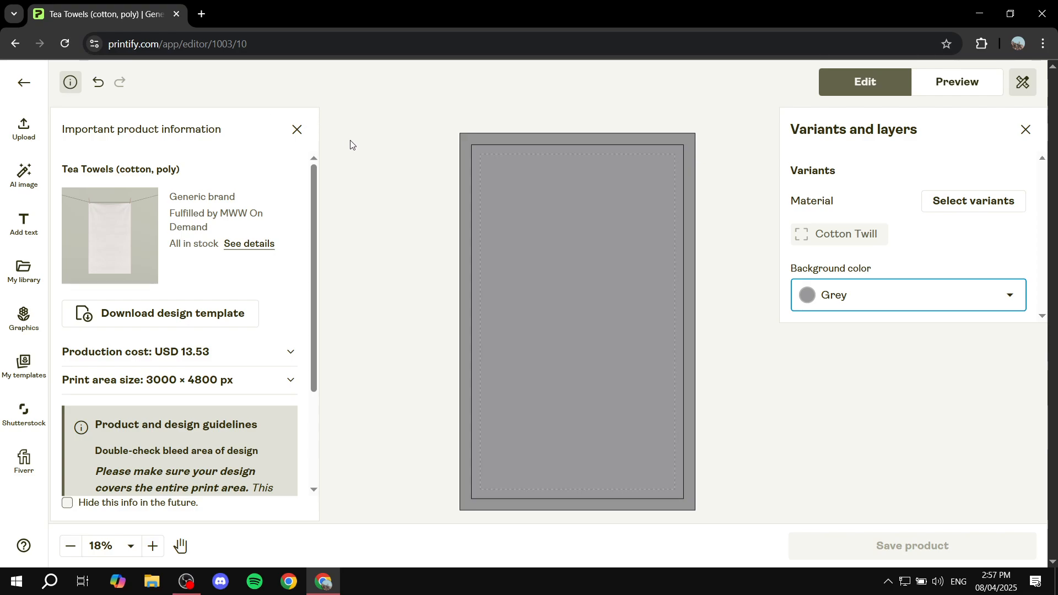
left_click(292, 133)
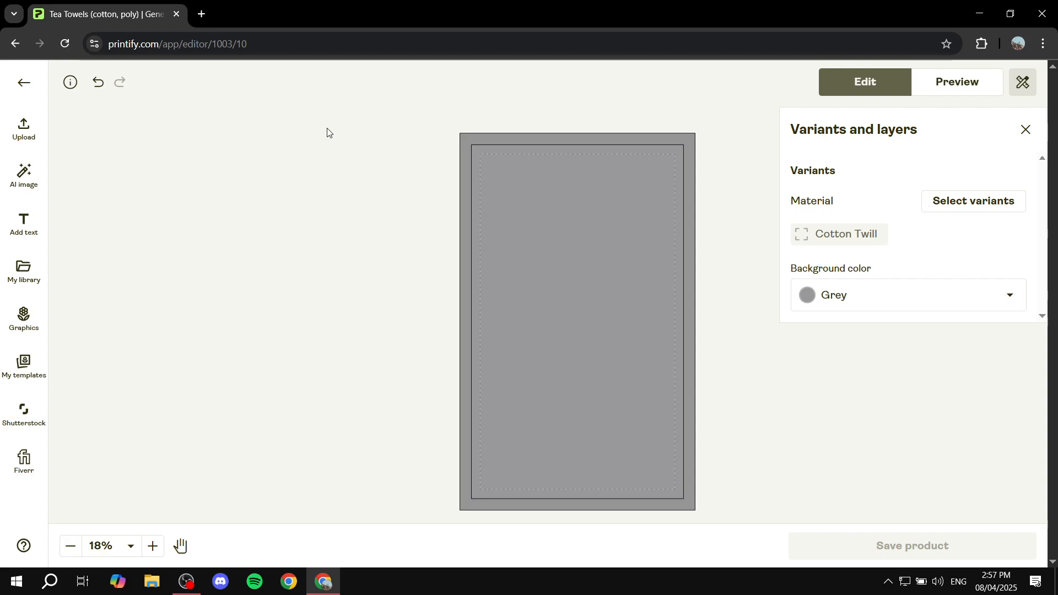
key("Tab")
left_click(327, 129)
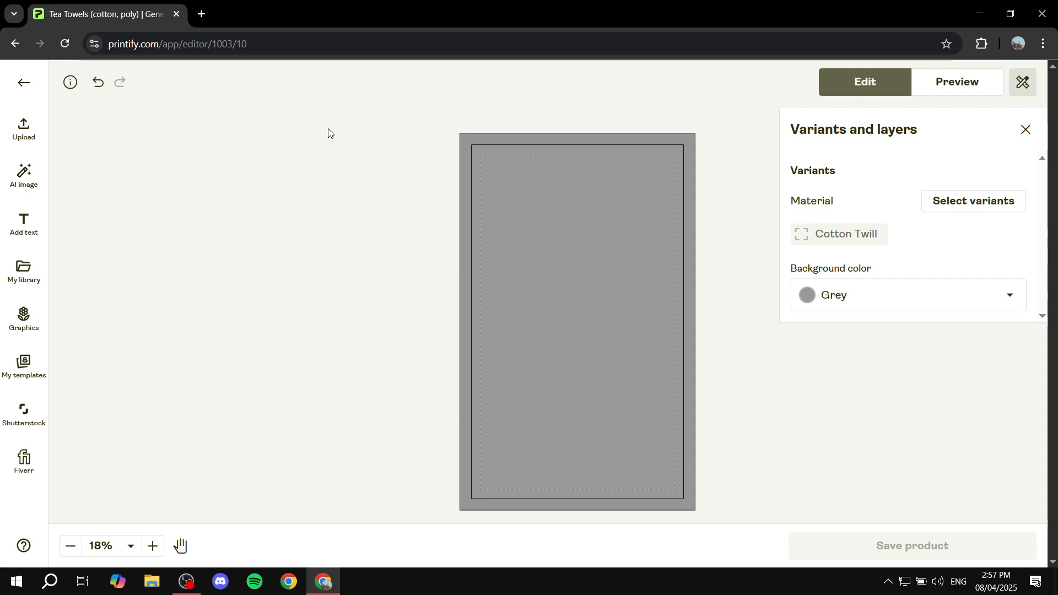
Step: Upload Tutorial.png from the device's Explainer Media folder and place it on the towel design
left_click(19, 131)
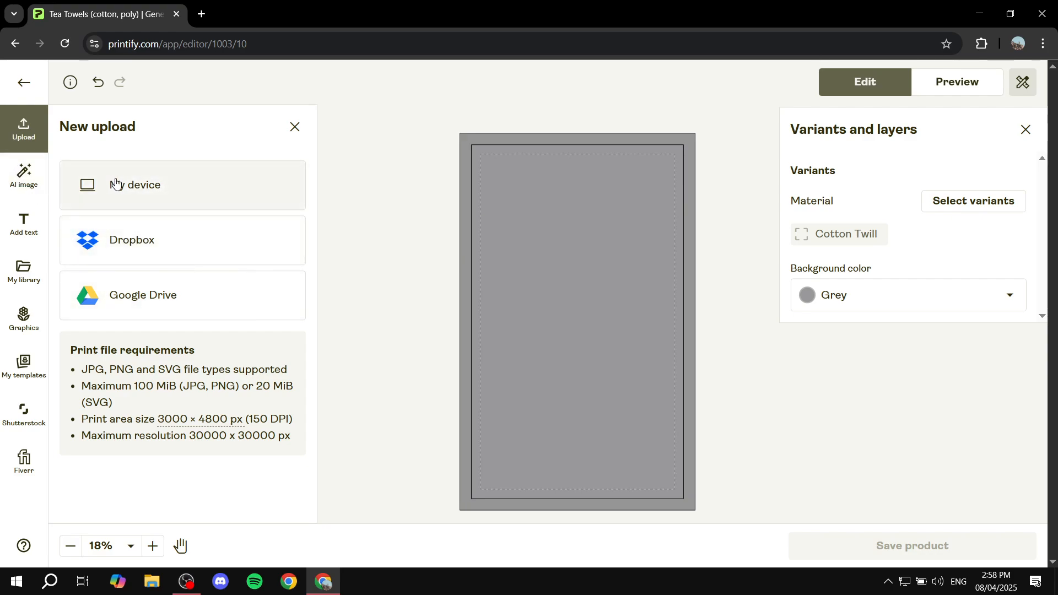
left_click(115, 183)
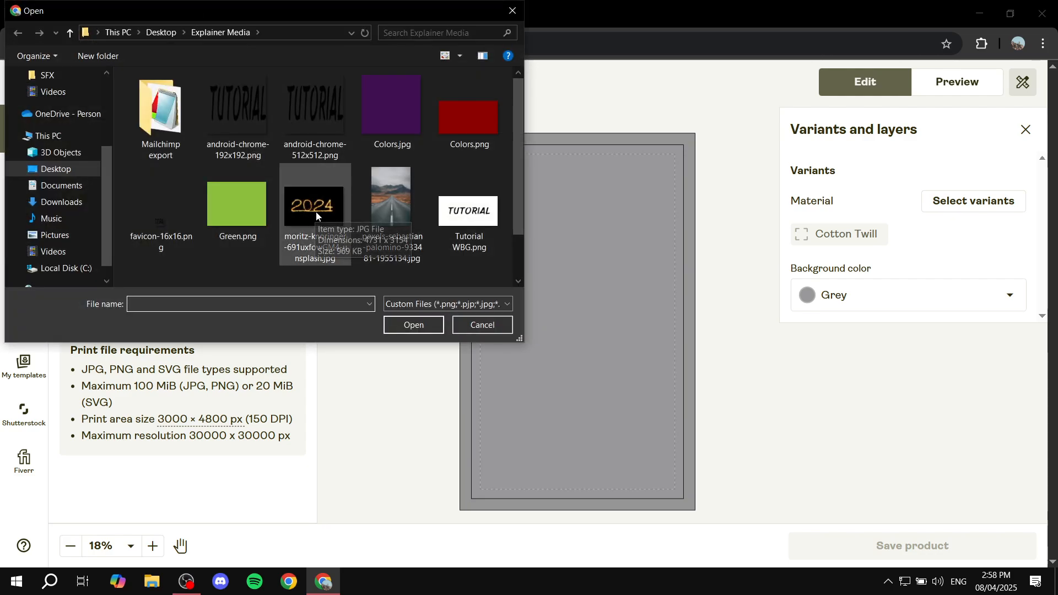
scroll(316, 212, "down", 1)
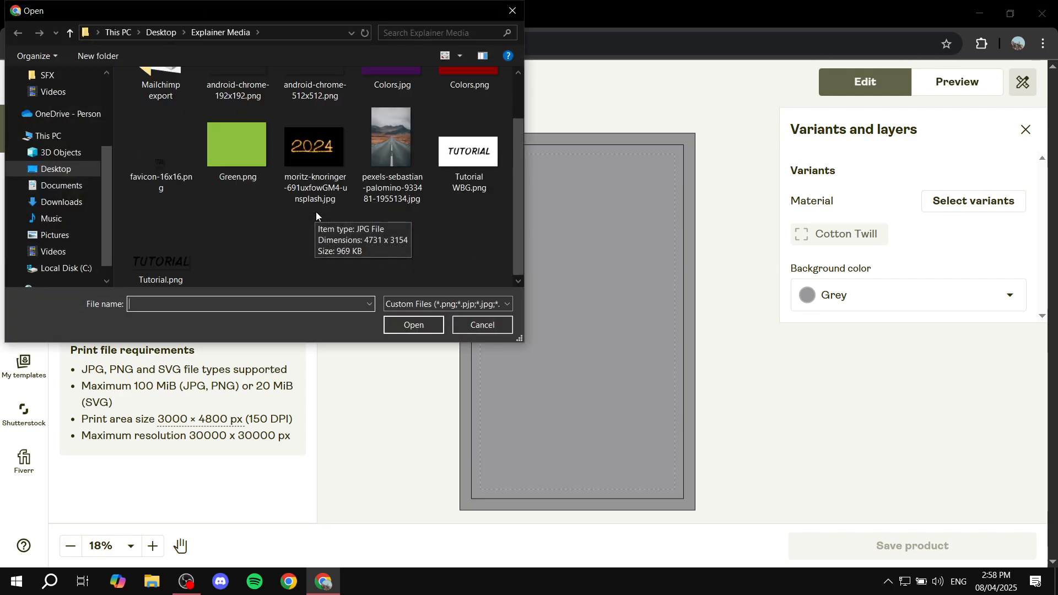
double_click(156, 246)
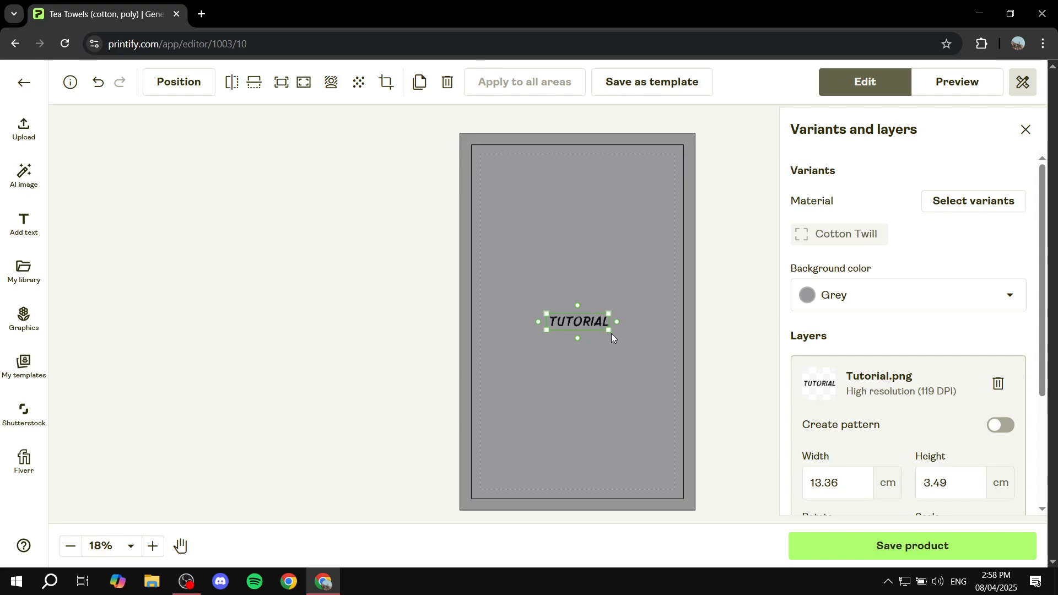
Step: Resize the Tutorial design to about 13.34 cm wide and review its layer's size, rotation, scale and position settings
mouse_move(609, 329)
left_mouse_down()
mouse_move(663, 343)
mouse_move(617, 331)
left_mouse_up()
scroll(881, 332, "down", 2)
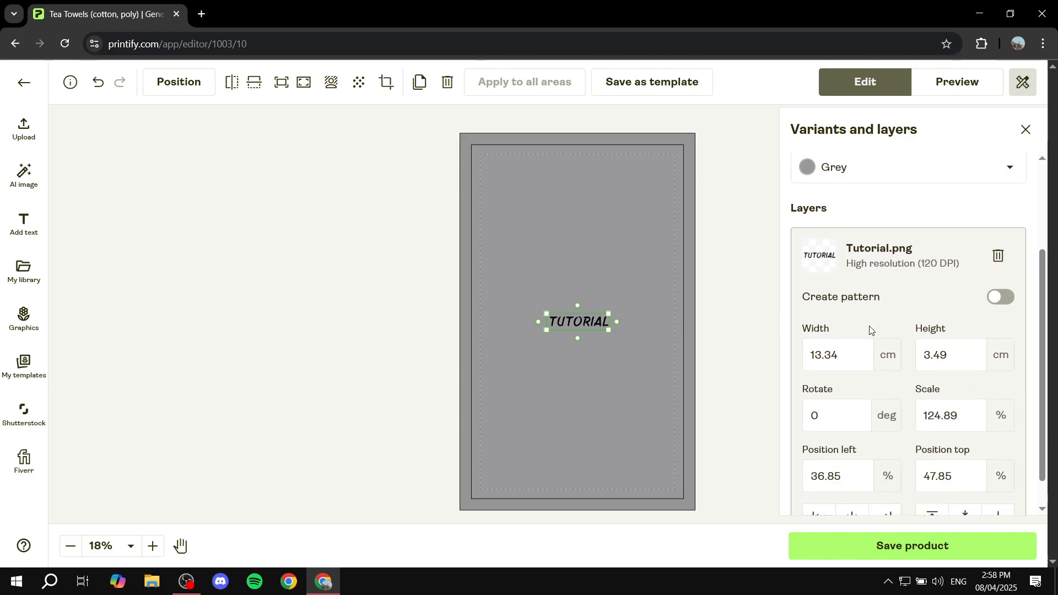
left_click_drag(791, 195, 850, 197)
left_click(851, 197)
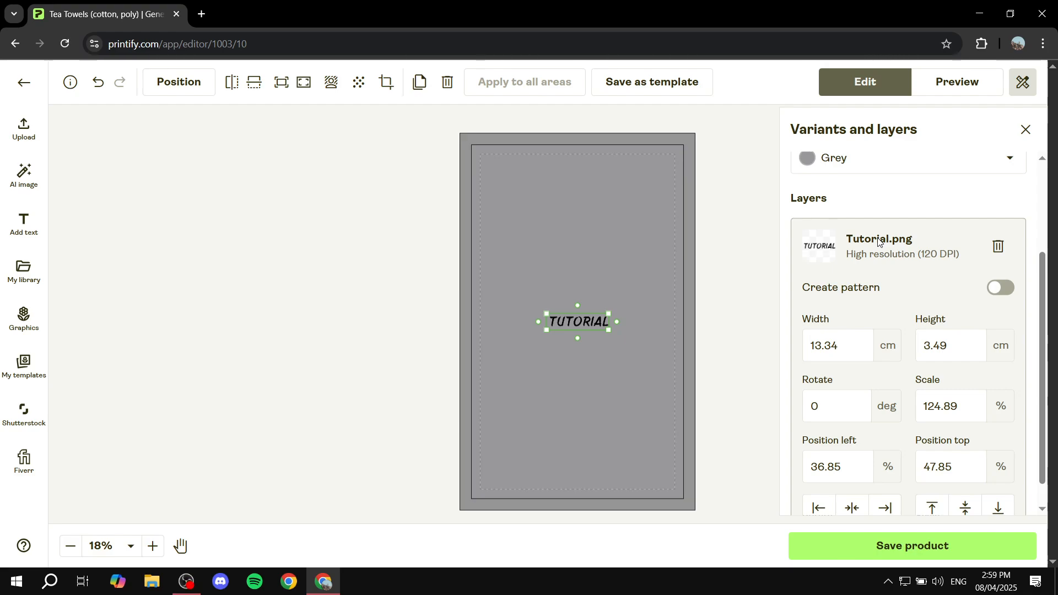
left_click(957, 345)
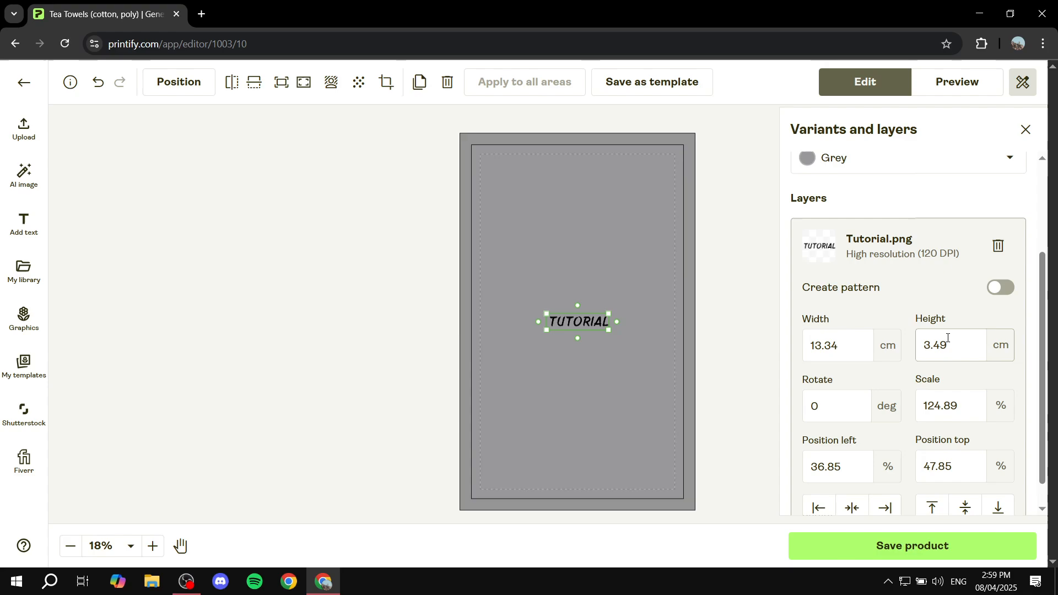
scroll(970, 347, "down", 1)
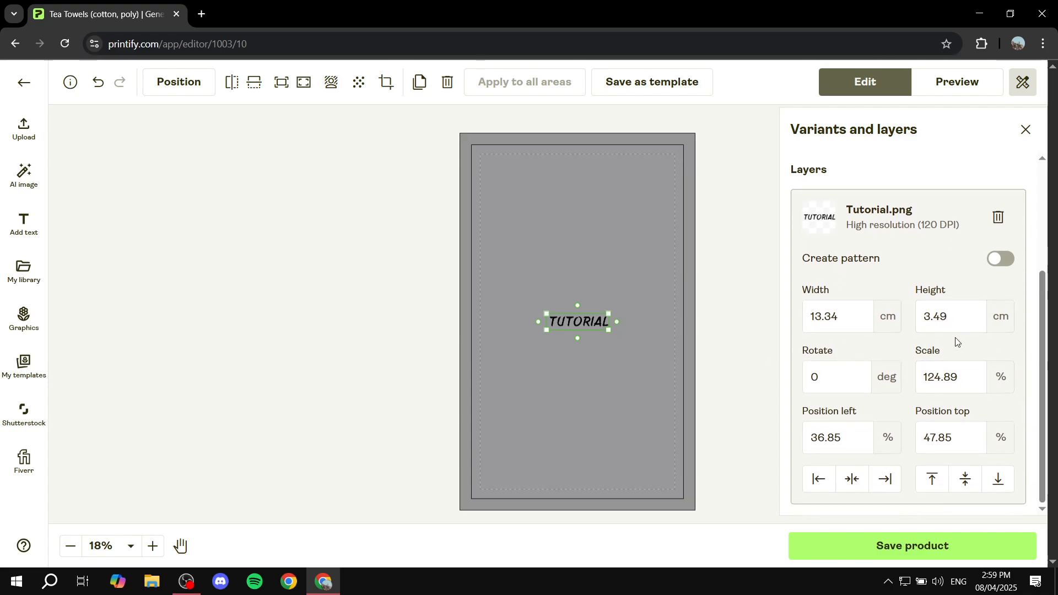
Step: Turn the Tutorial design into a repeating pattern, compare the brick layouts and apply Brick horizontal
left_click(1000, 260)
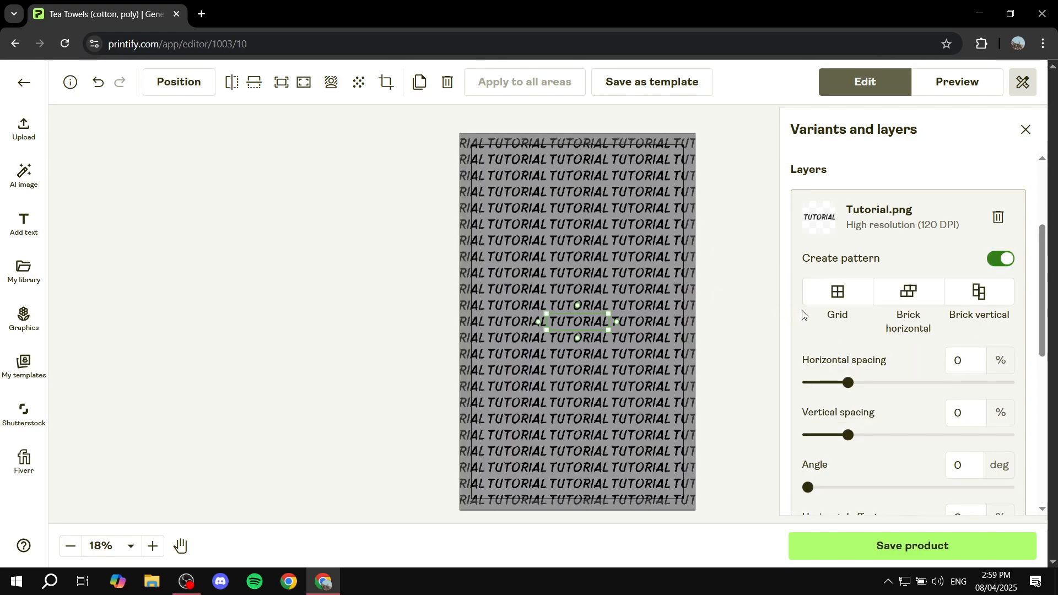
left_click(907, 292)
left_click(977, 292)
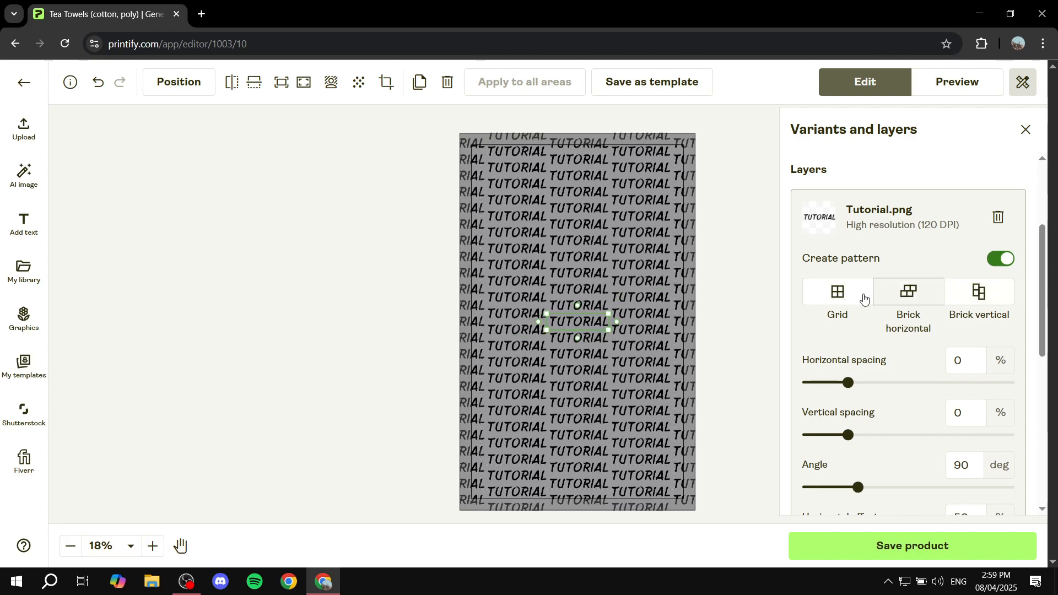
left_click(906, 292)
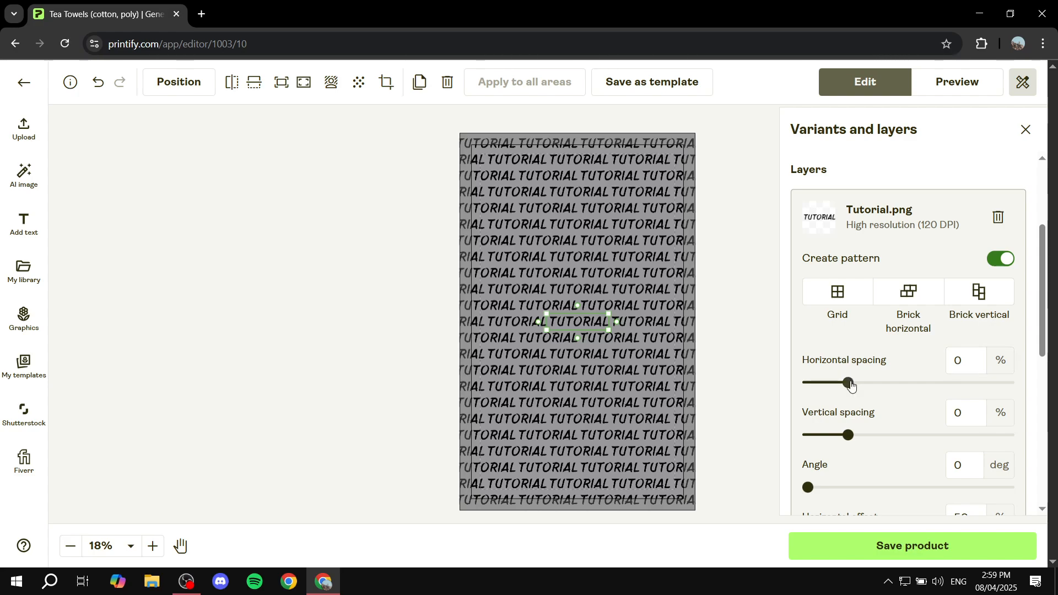
Step: Set the pattern's horizontal spacing to 2%, adjust its vertical spacing and deselect the design
mouse_move(849, 383)
left_mouse_down()
mouse_move(883, 383)
mouse_move(849, 383)
left_mouse_up()
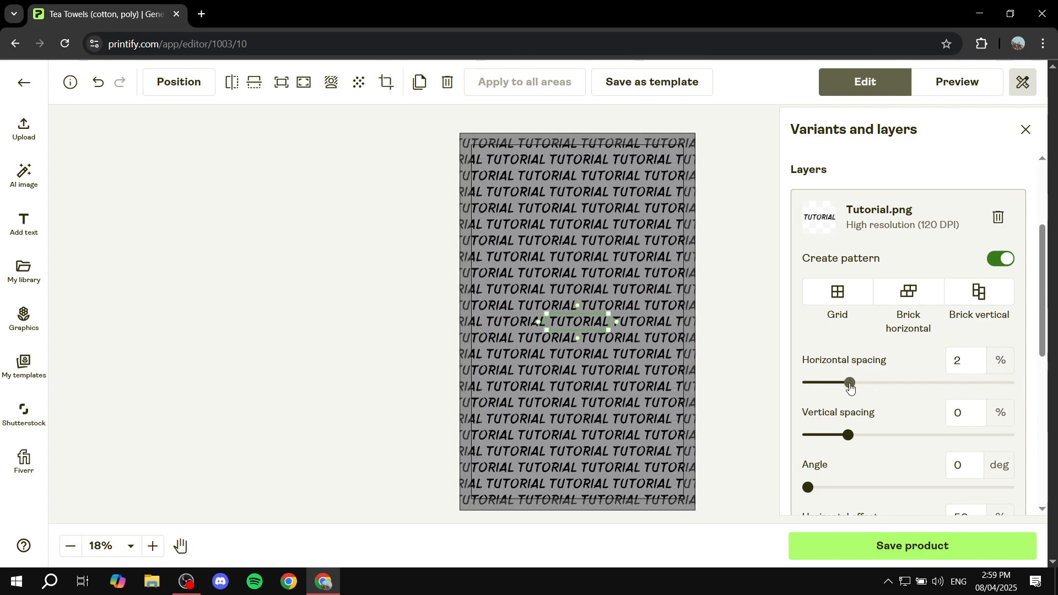
mouse_move(848, 439)
left_mouse_down()
mouse_move(862, 437)
mouse_move(849, 438)
left_mouse_up()
left_click(189, 351)
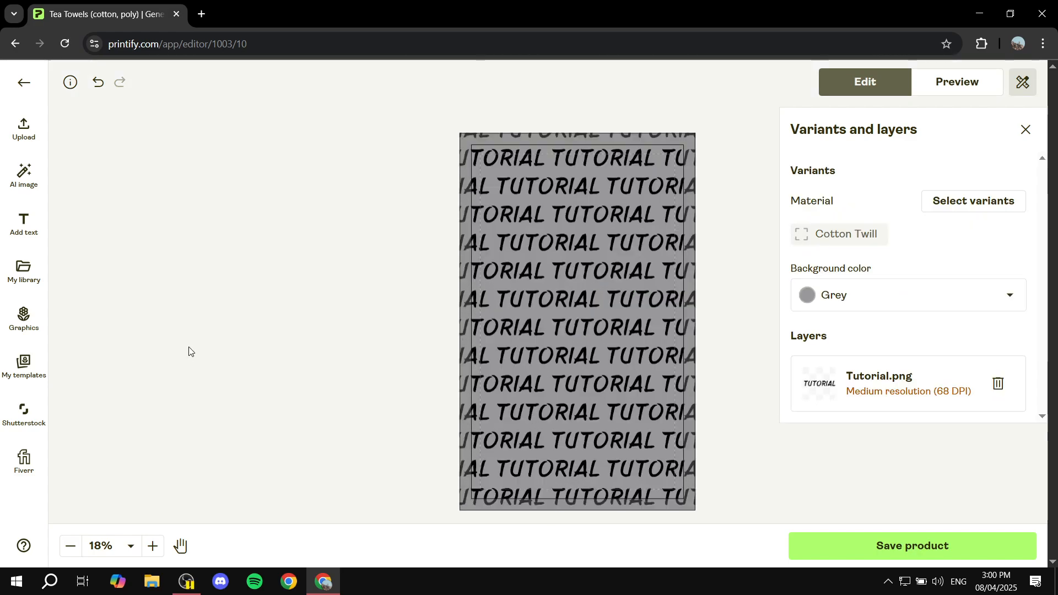
Step: Look over the editing options for the selected pattern and the available Graphics collection
left_click(600, 309)
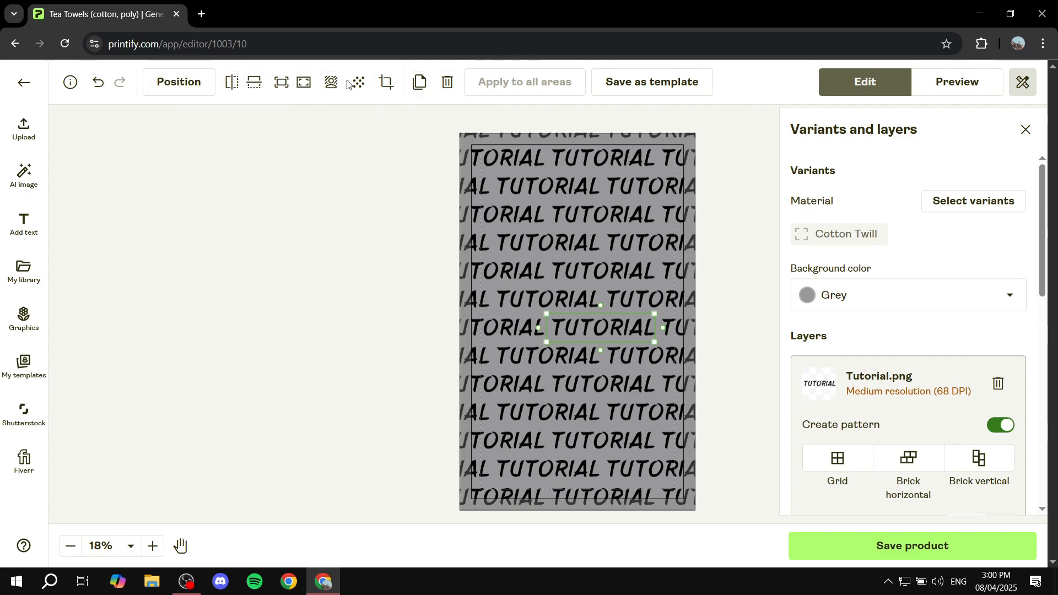
left_click(301, 227)
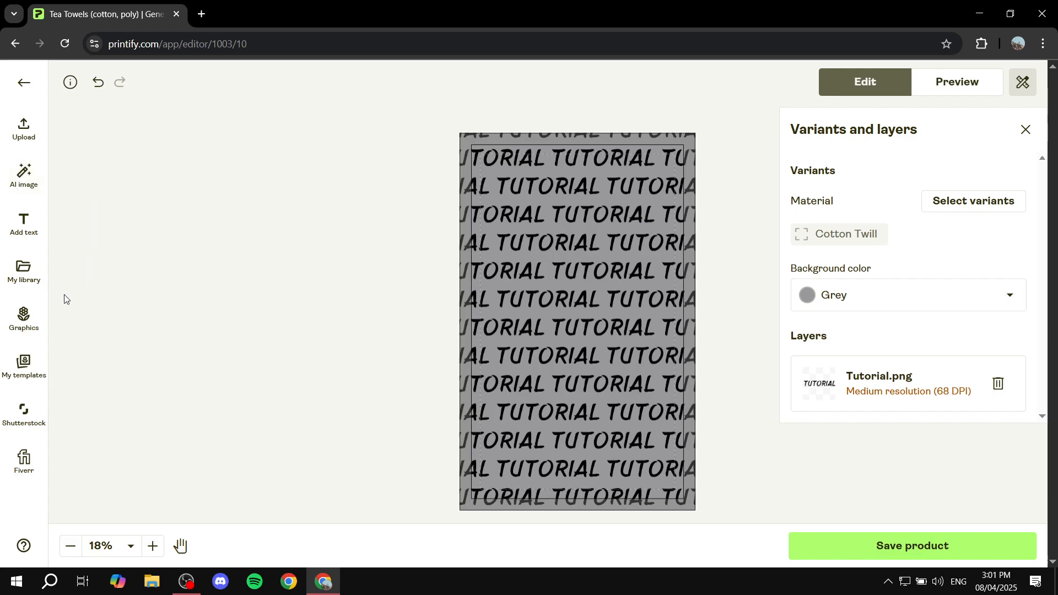
left_click(22, 317)
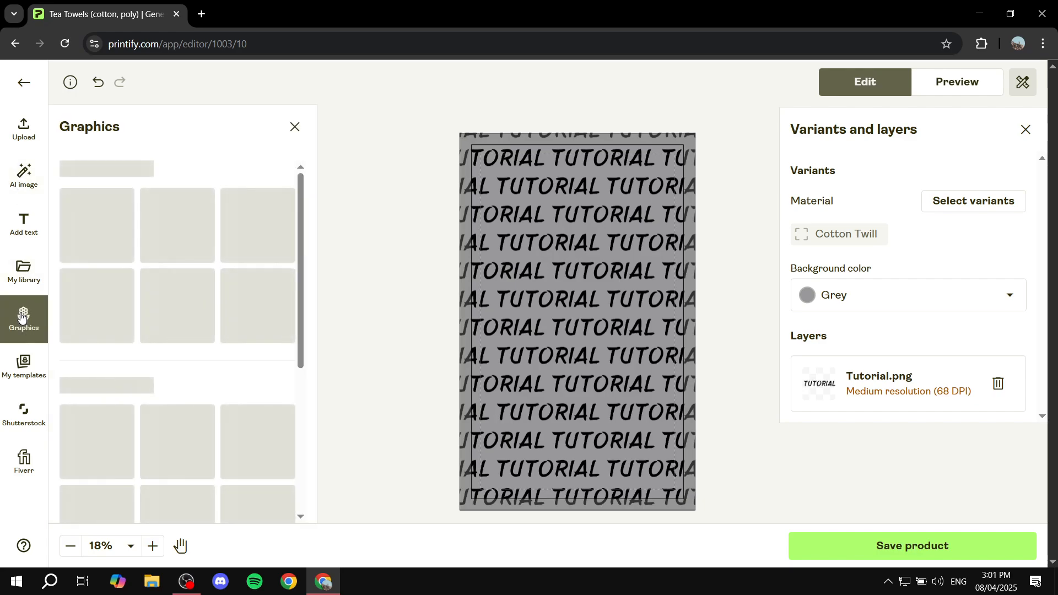
left_click(22, 316)
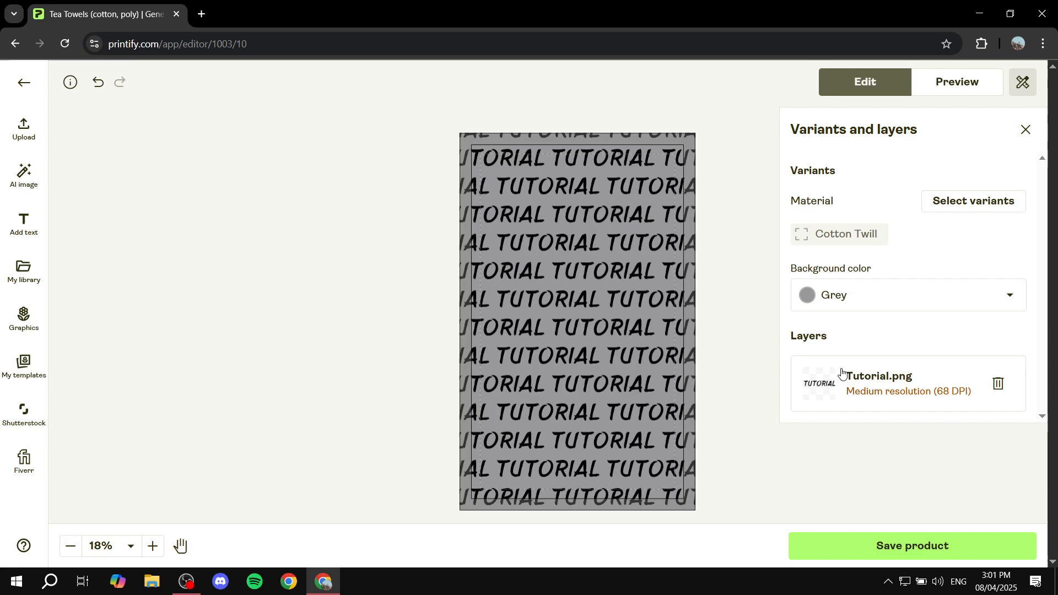
Step: Add the curved WHOLENESS EST. 1995 text above the towel's centre and view the EST. 1995 layer's settings
left_click(24, 226)
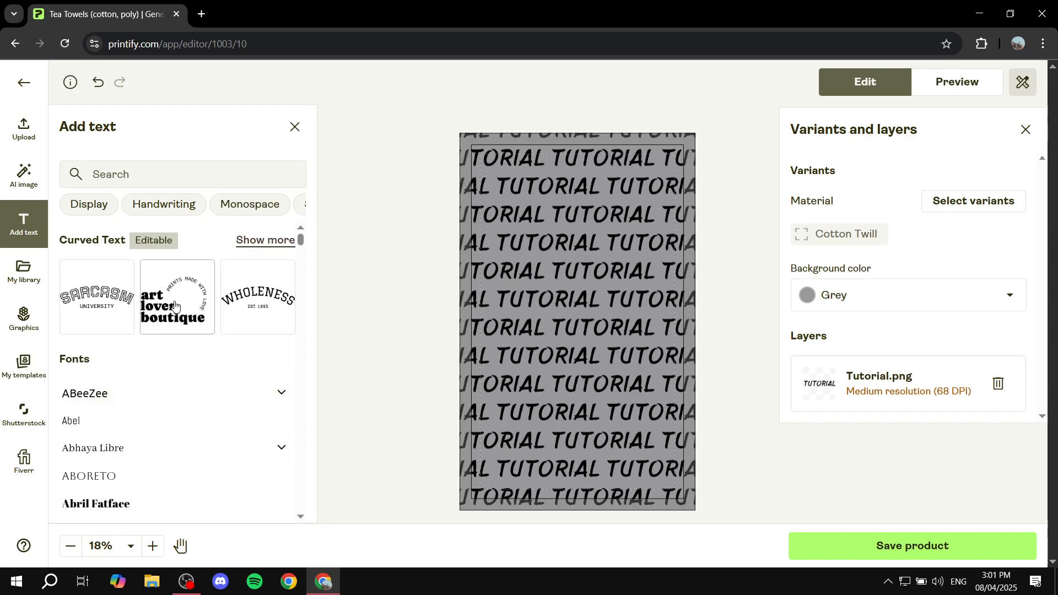
left_click(242, 308)
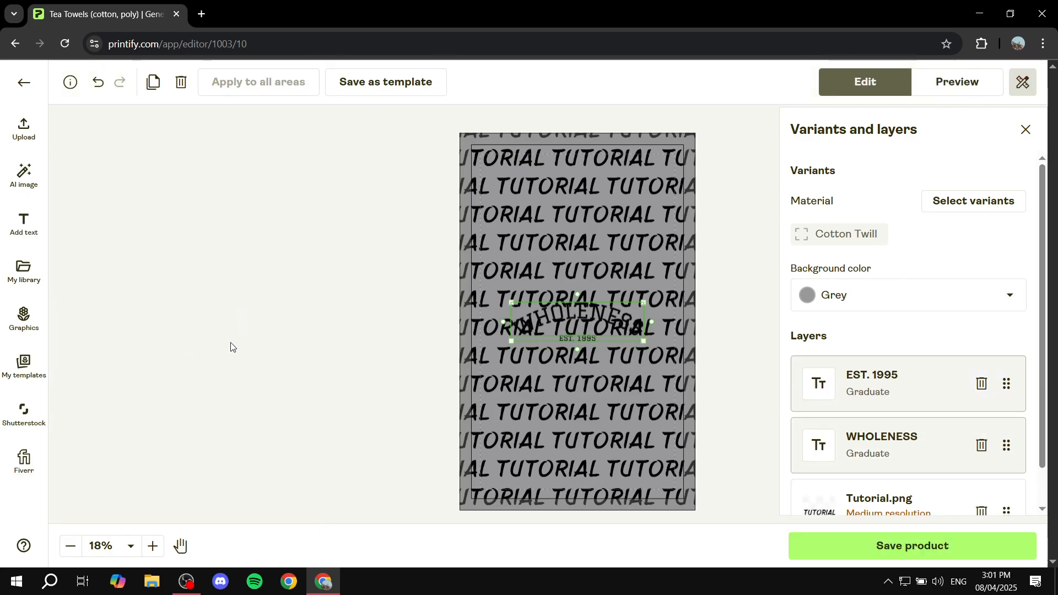
left_click_drag(597, 315, 593, 251)
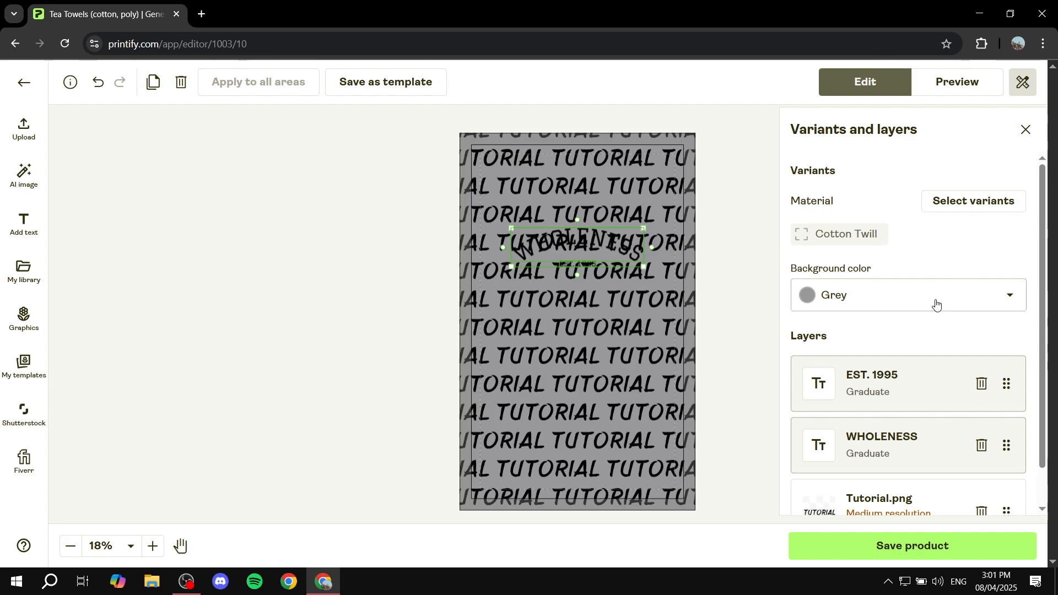
scroll(935, 349, "down", 1)
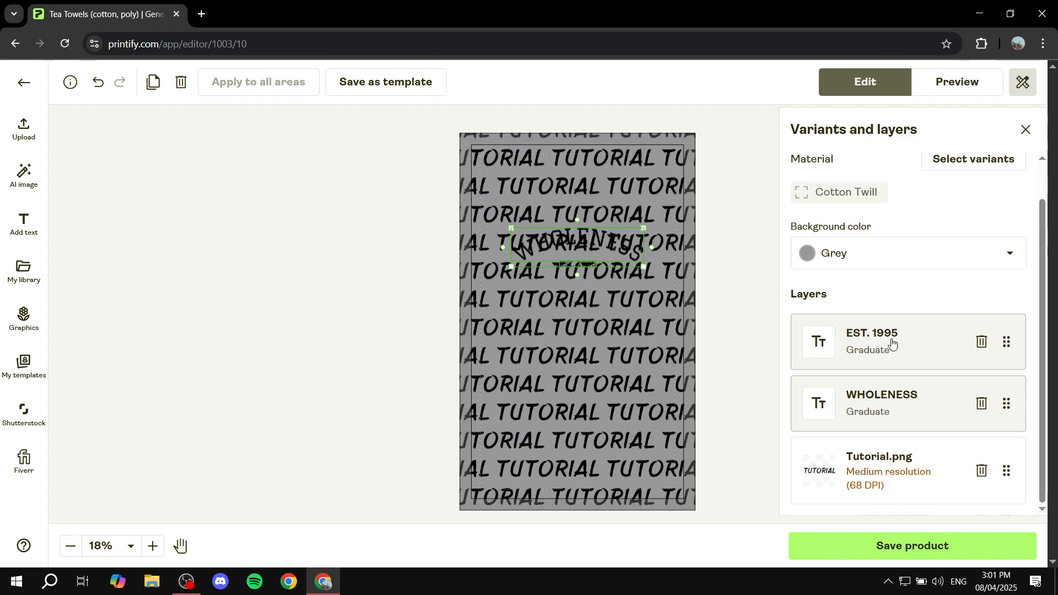
left_click(881, 349)
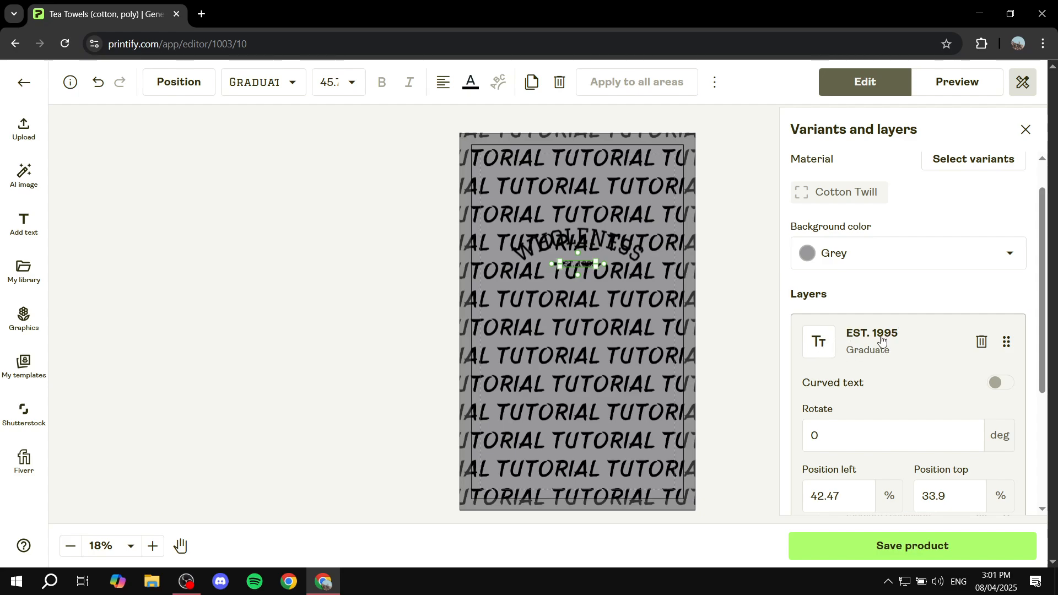
scroll(870, 341, "down", 1)
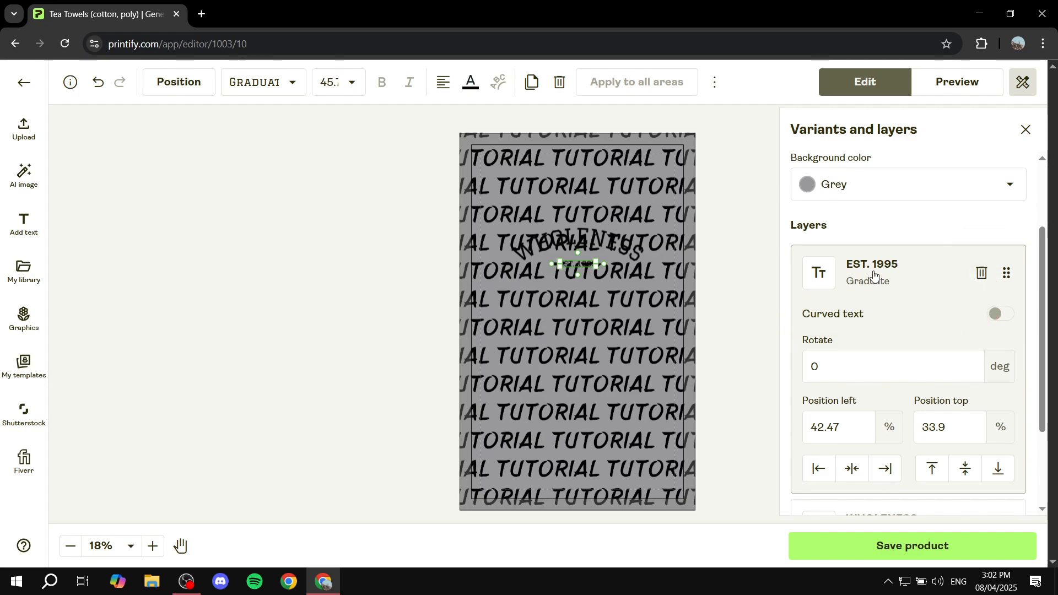
left_click(748, 366)
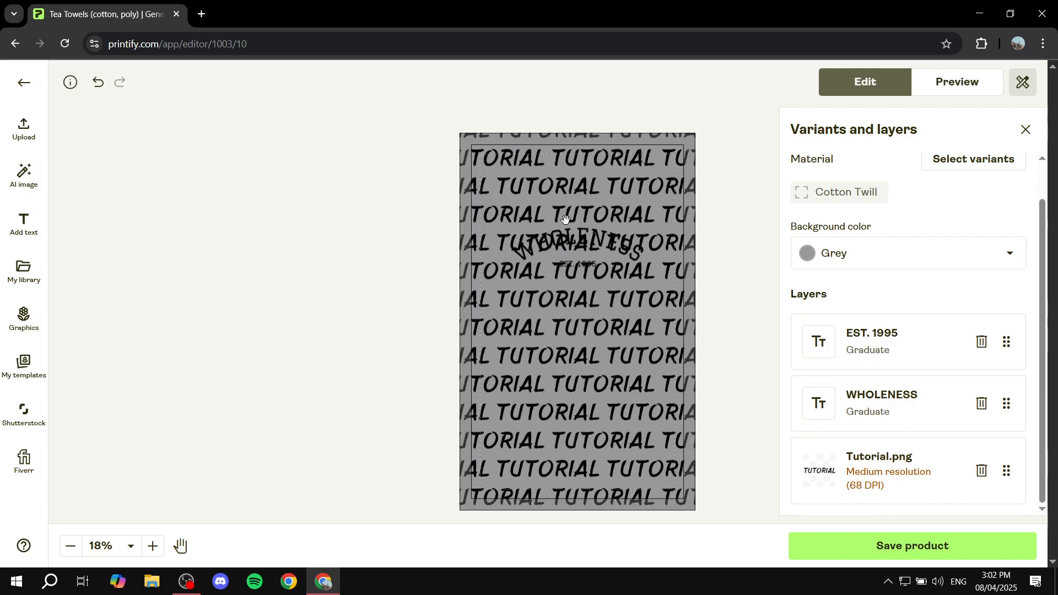
Step: Change the font color of the curved WHOLENESS text to red
left_click(580, 236)
left_click(580, 243)
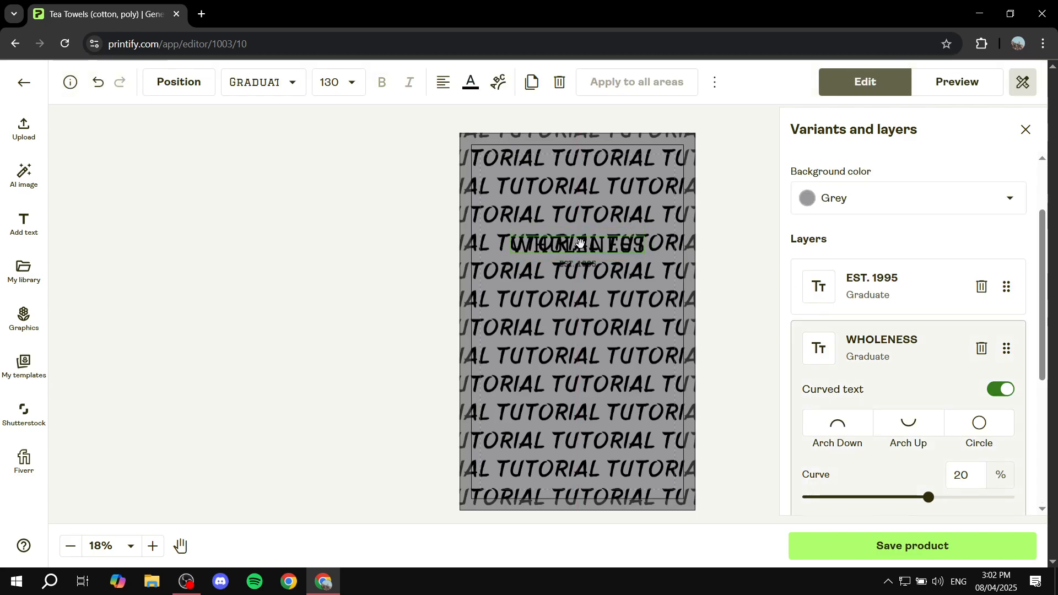
key("ctrl+a")
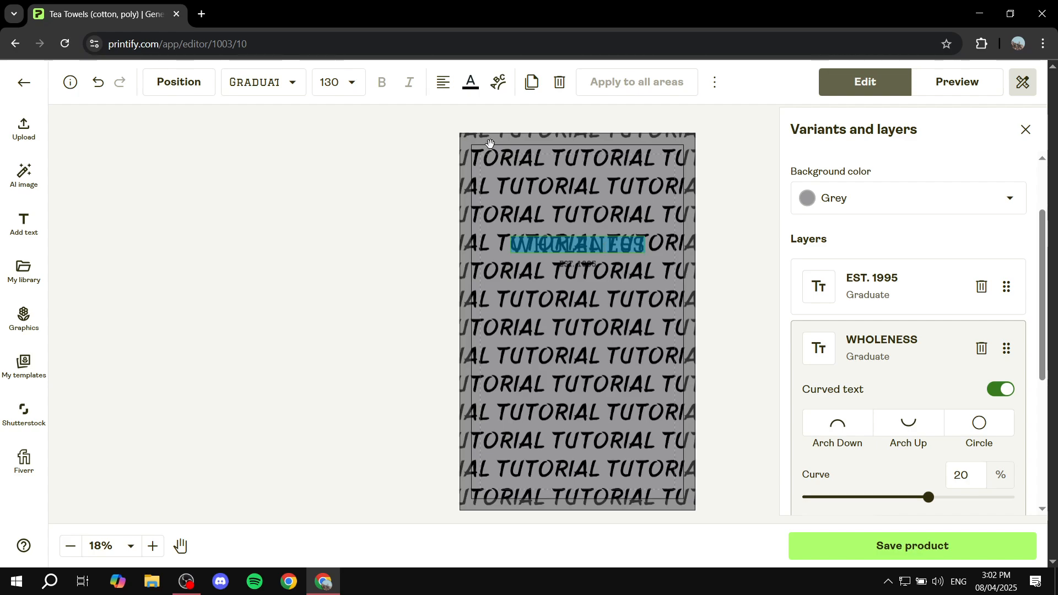
left_click(471, 82)
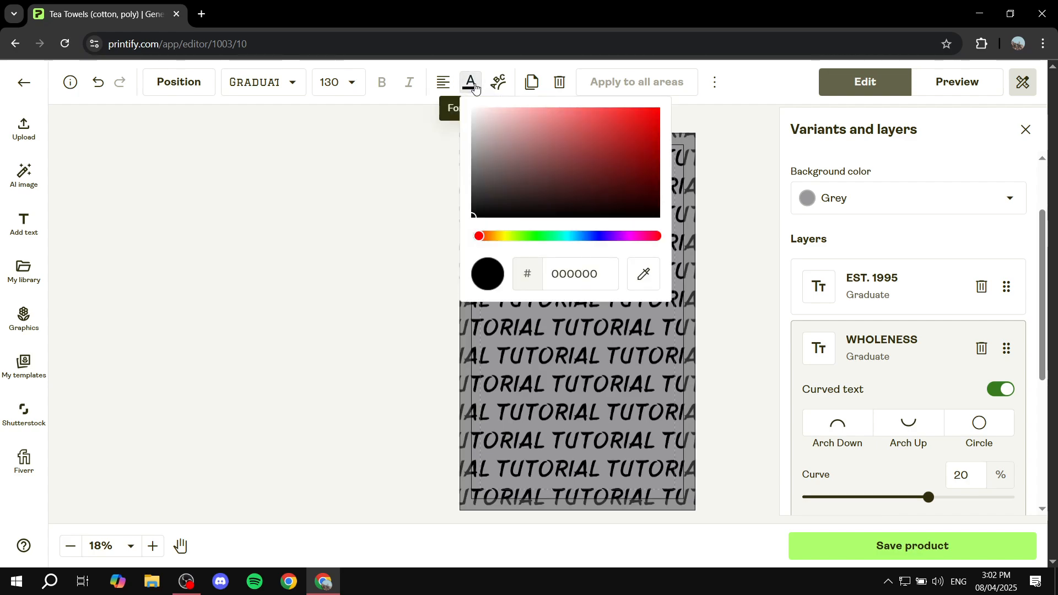
left_click(559, 139)
left_click(363, 197)
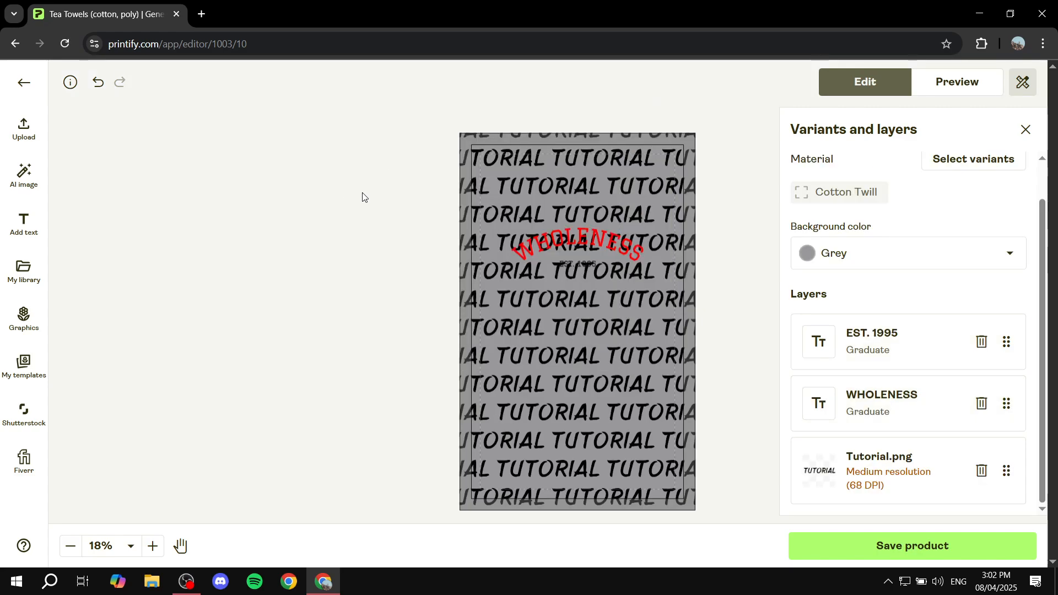
left_click(573, 270)
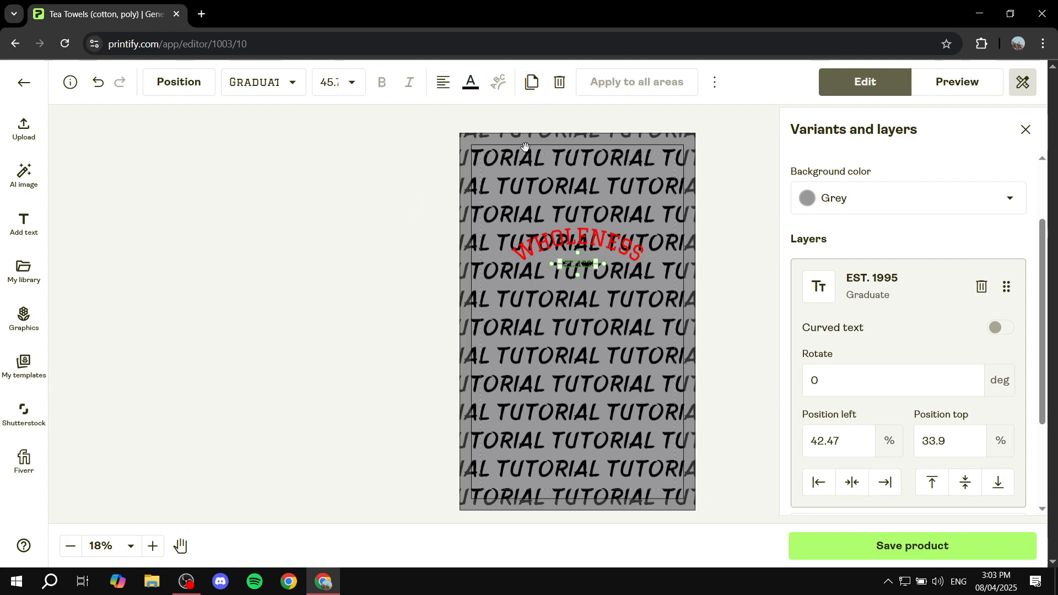
left_click(324, 124)
Step: Delete the WHOLENESS and EST. 1995 texts, undoing the accidental deletion of the Tutorial pattern
left_click(575, 238)
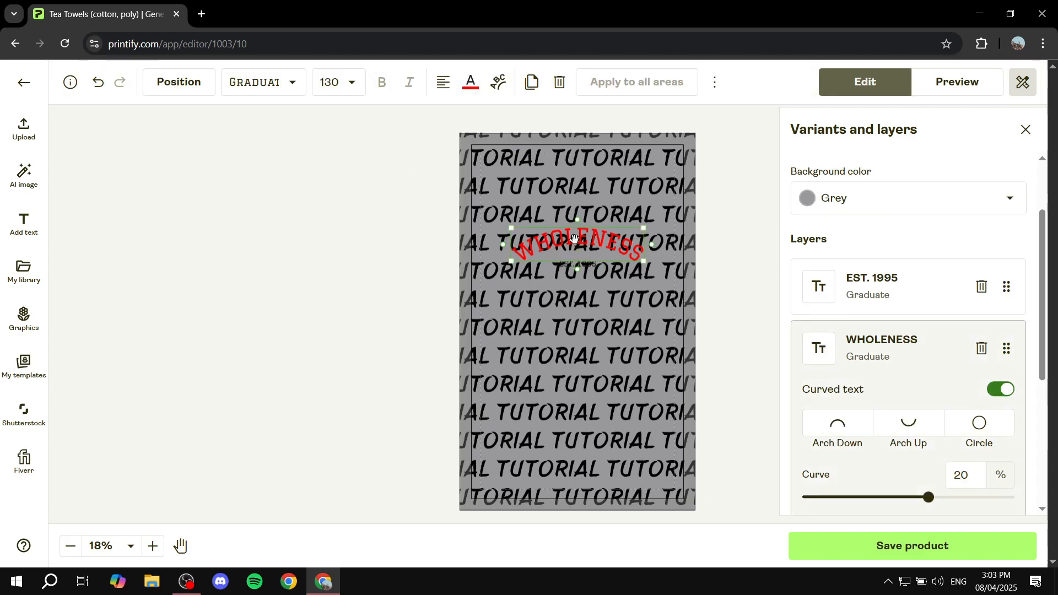
key("Delete")
left_click(583, 268)
key("Delete")
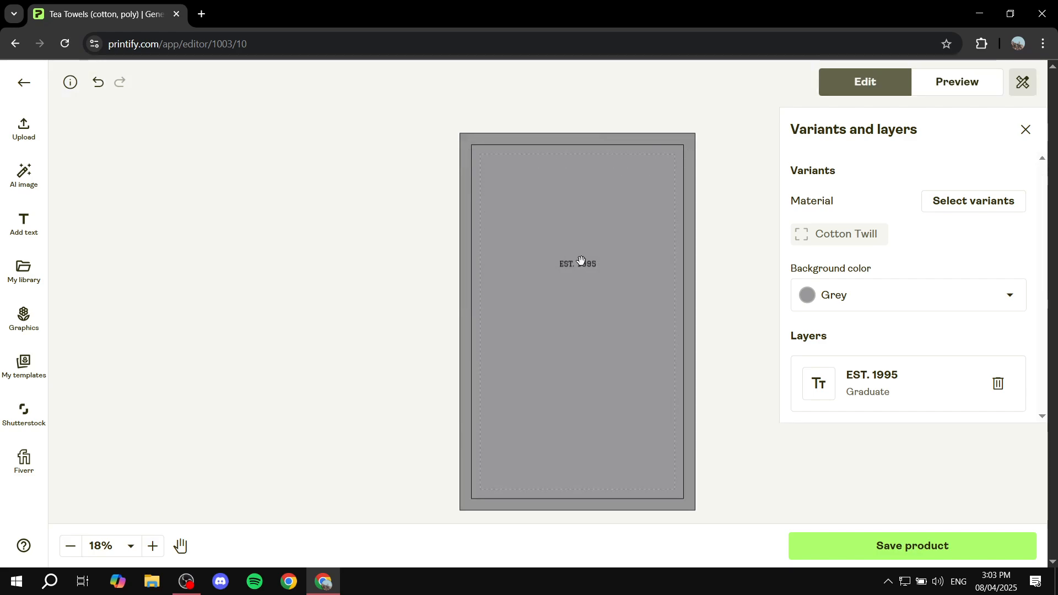
key("ctrl+z")
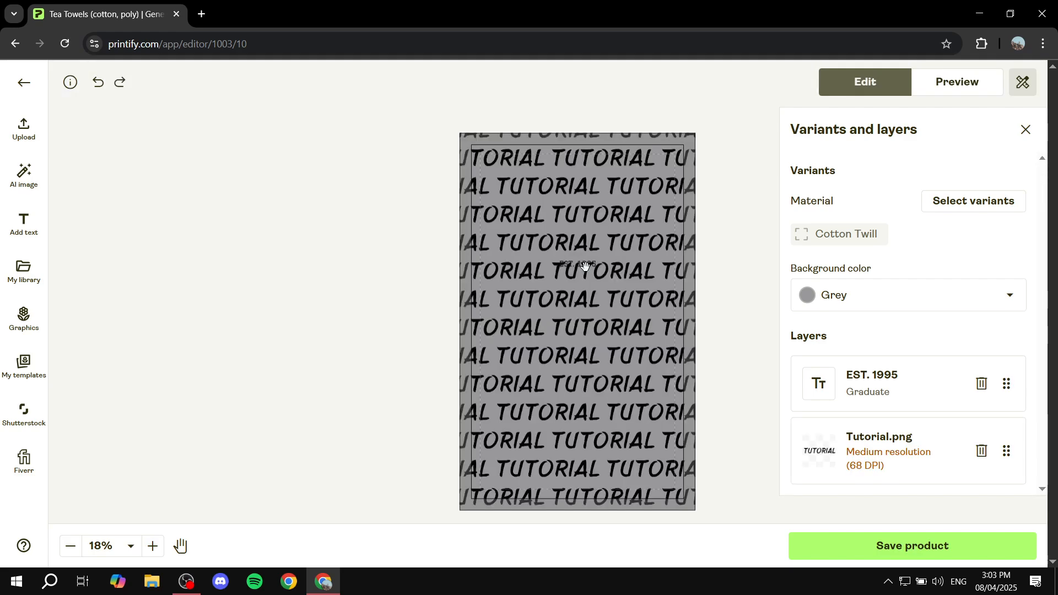
left_click(579, 262)
left_click(579, 262)
key("Delete")
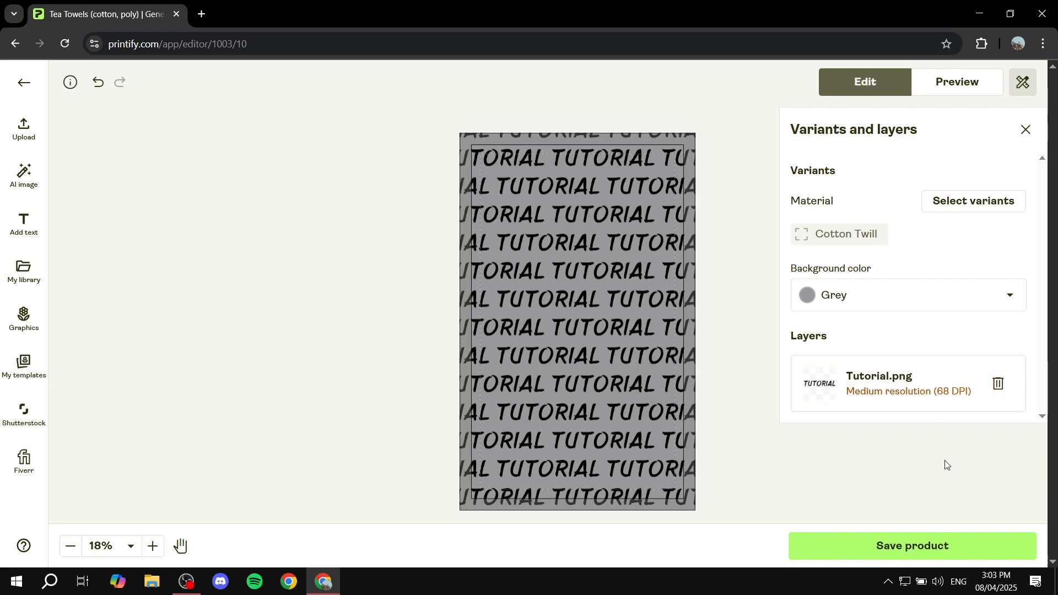
Step: Save the tea towel product, publish it to the store and close the publishing confirmation
left_click(897, 555)
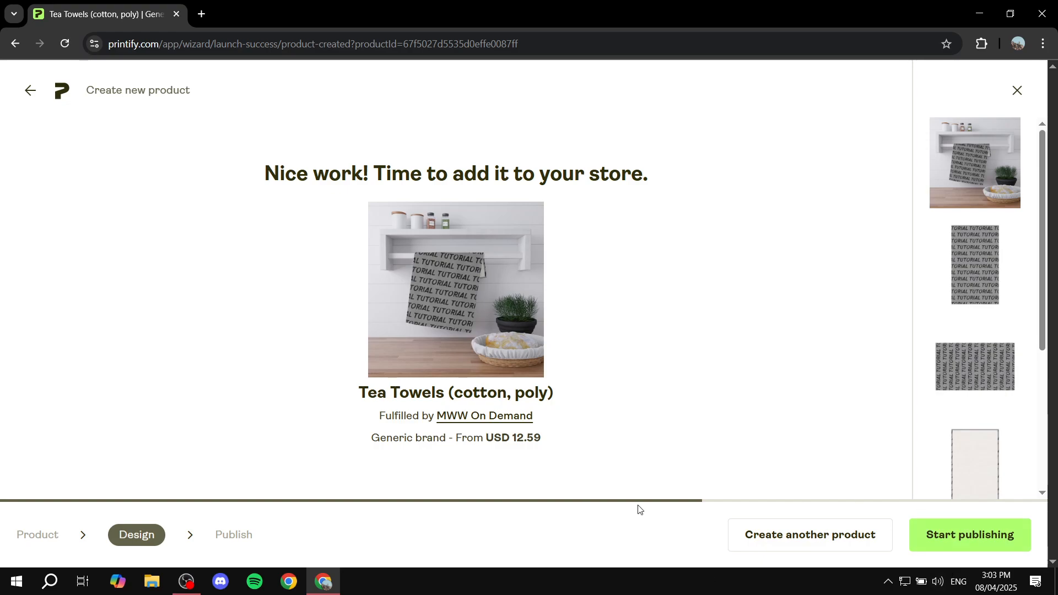
left_click(984, 537)
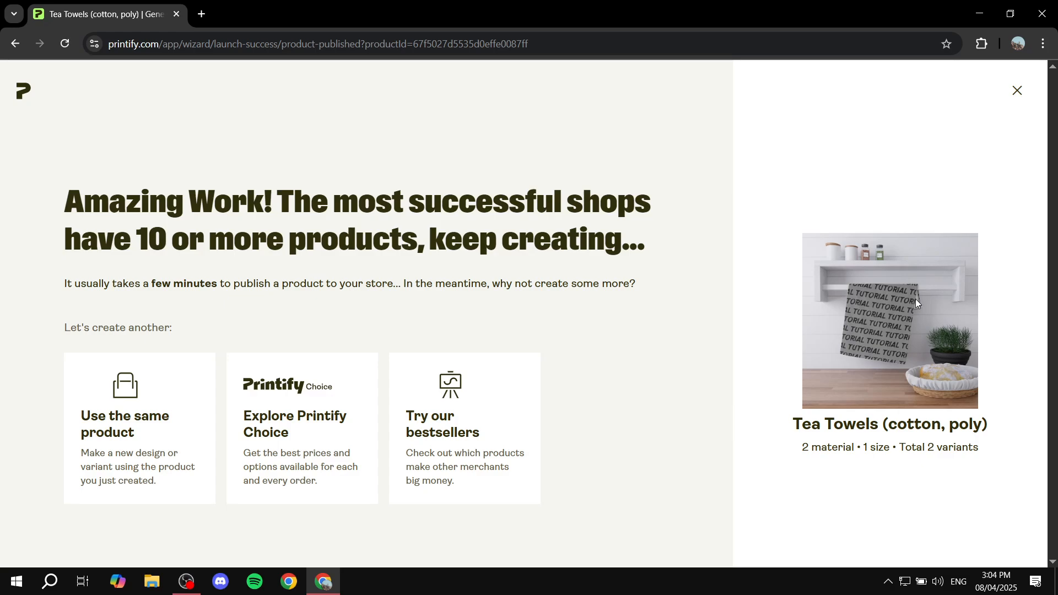
left_click(1017, 91)
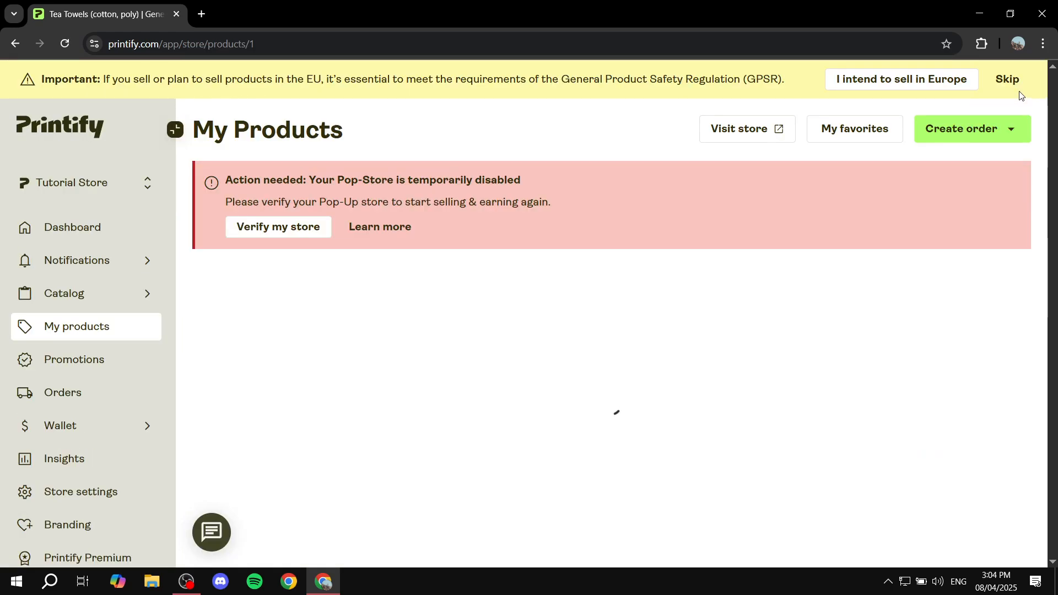
Step: Check the list of stores and open the details of the published Tea Towels (cotton, poly) product
left_click(80, 190)
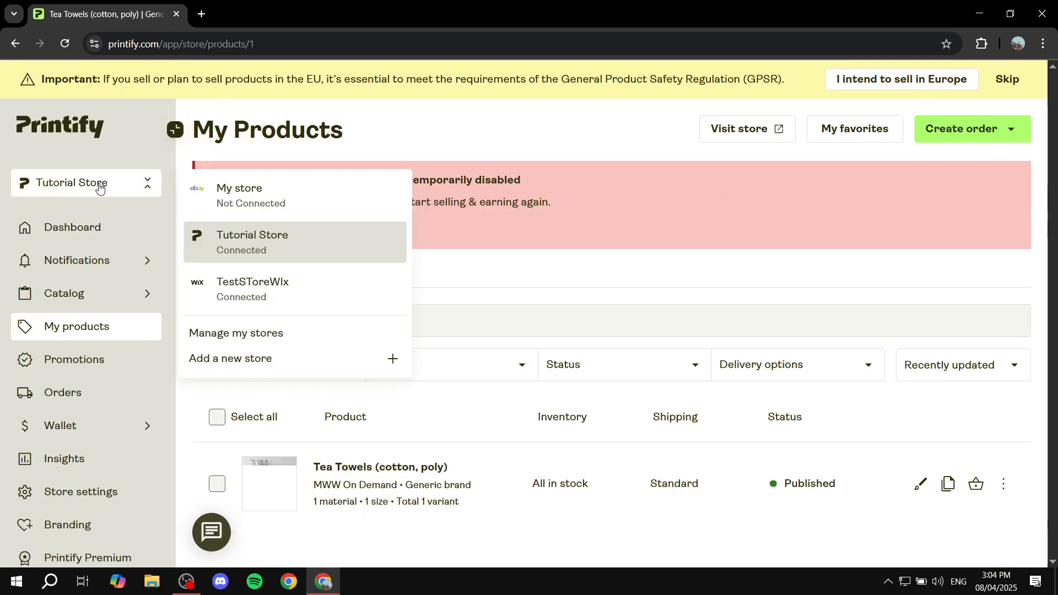
left_click(99, 187)
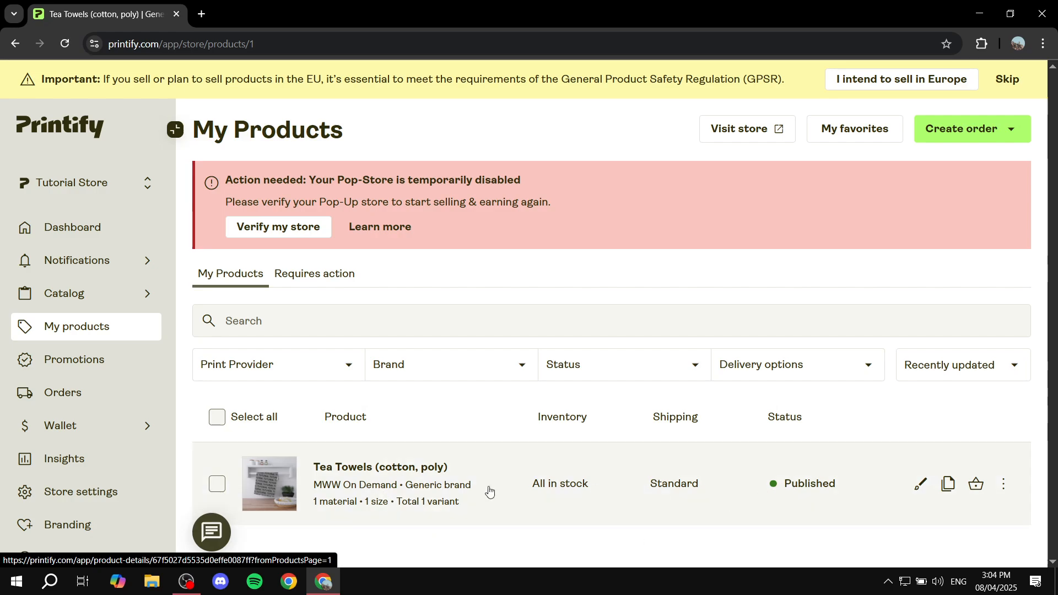
left_click(353, 473)
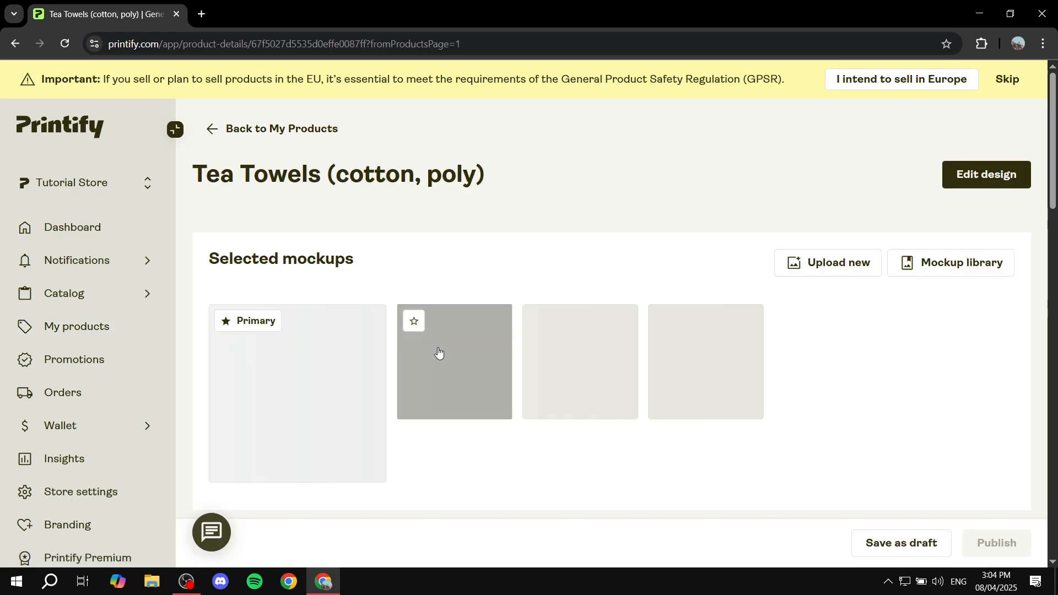
Step: Review the tea towel's selected mockups, listing title and description, and return to the store's product list
scroll(468, 383, "down", 9)
scroll(422, 236, "up", 3)
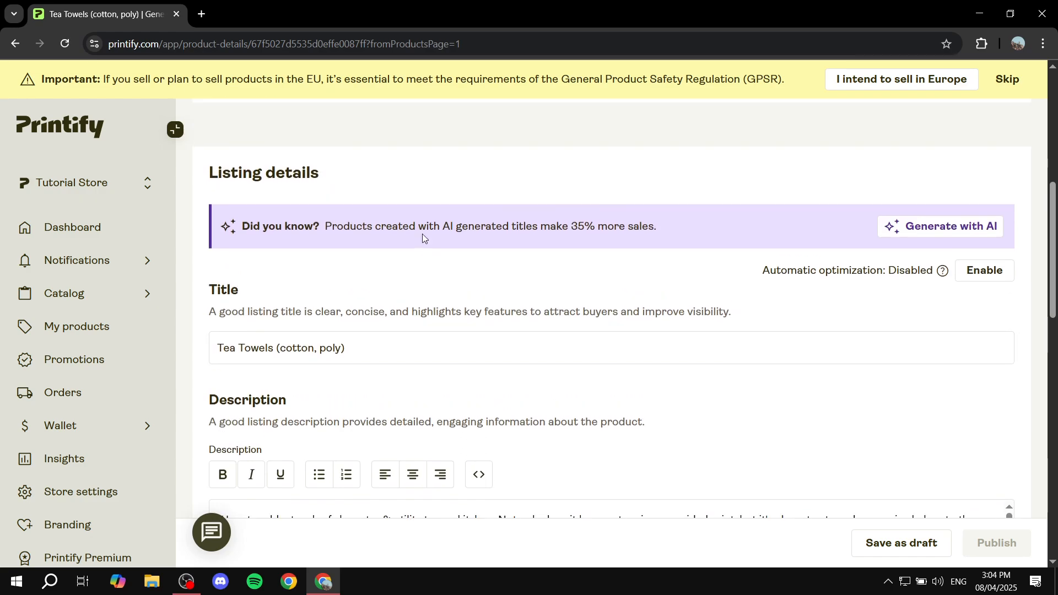
scroll(414, 364, "down", 2)
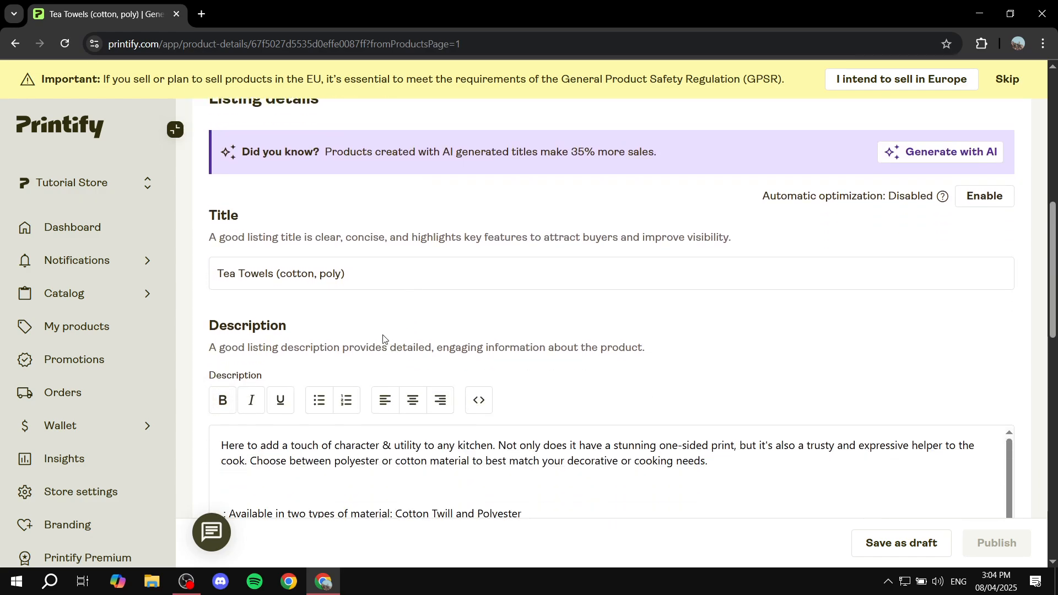
scroll(372, 337, "up", 5)
scroll(551, 342, "up", 3)
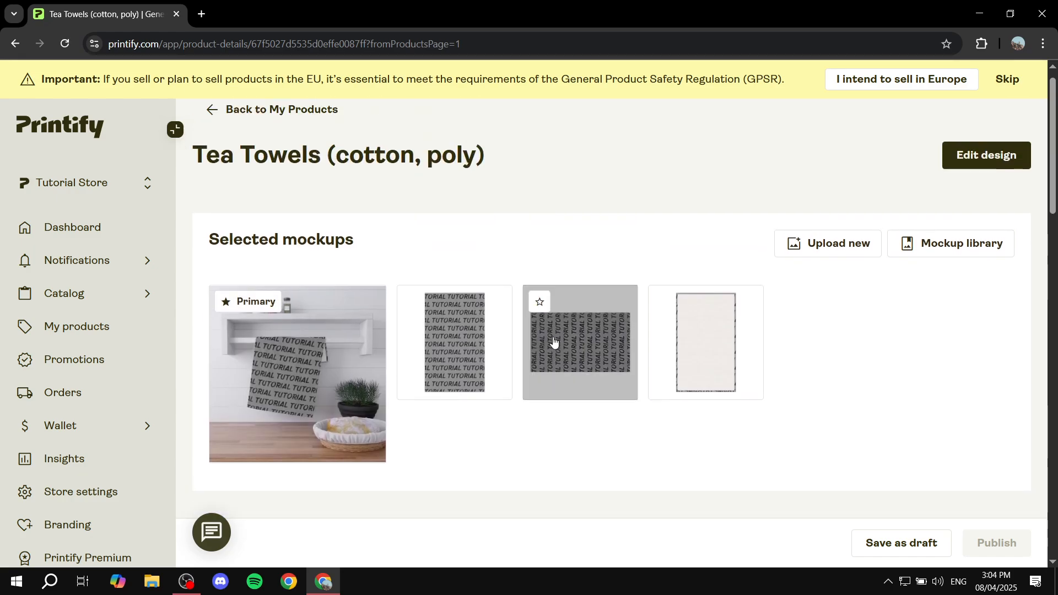
scroll(553, 342, "down", 7)
scroll(554, 341, "down", 4)
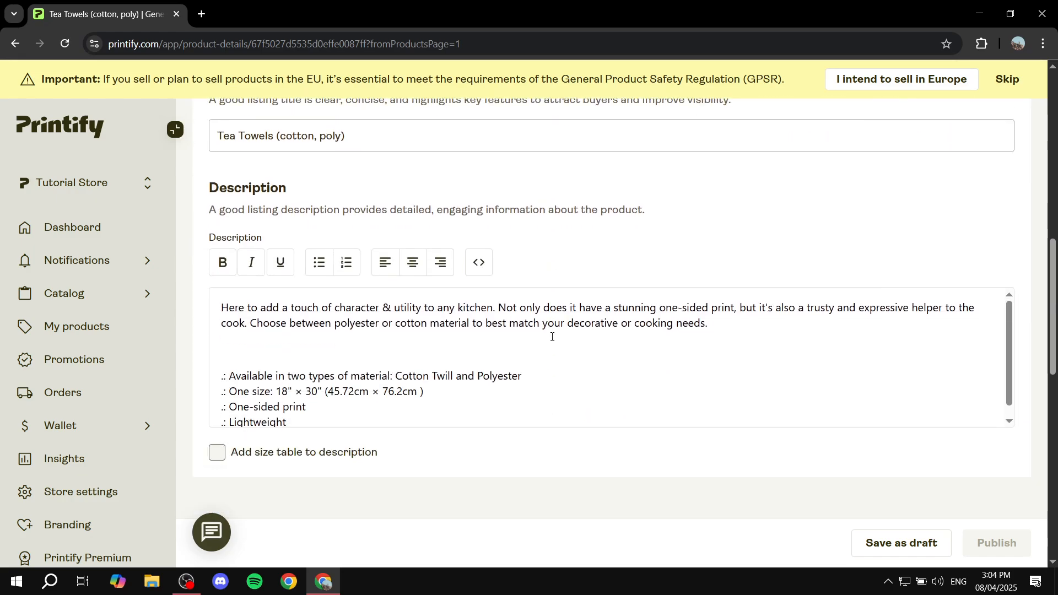
scroll(653, 324, "up", 7)
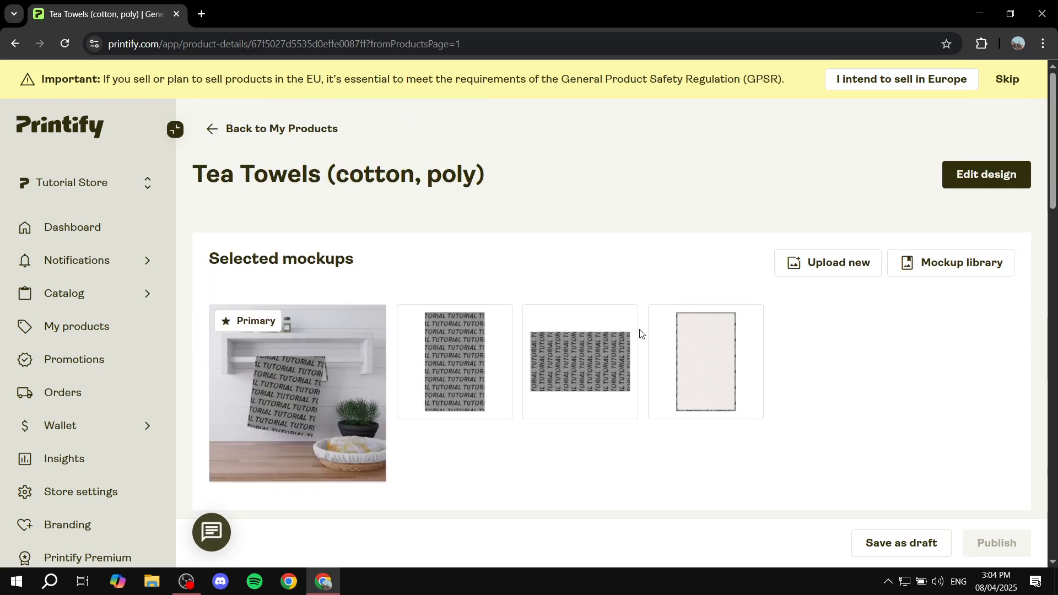
left_click(214, 128)
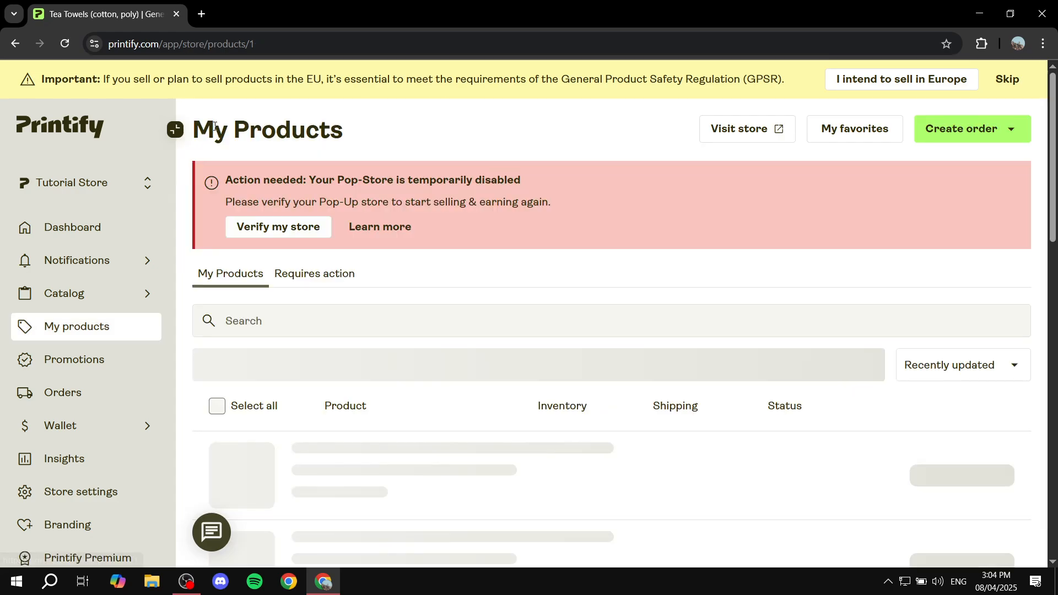